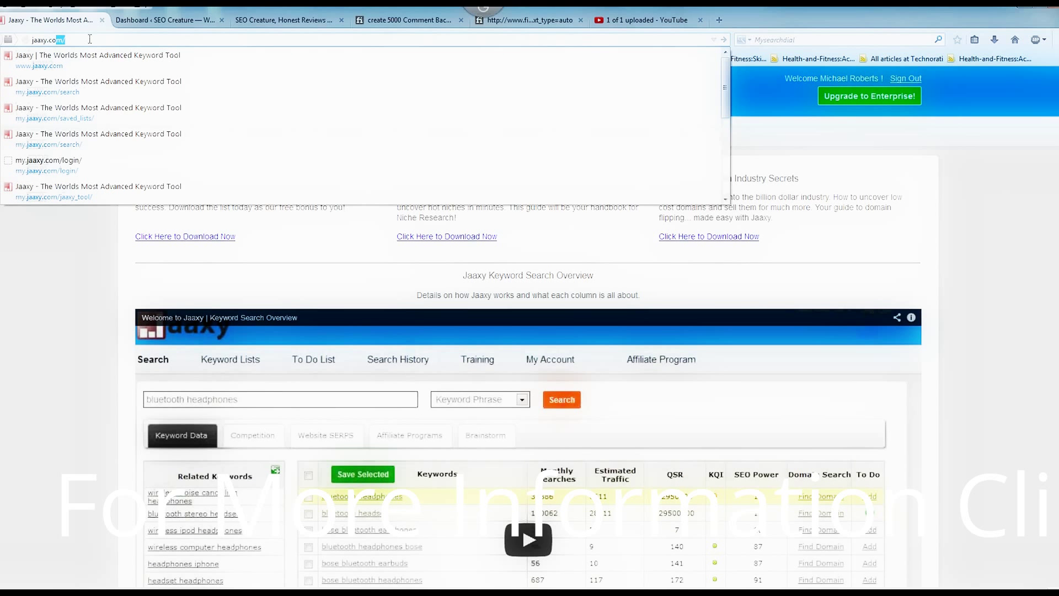
Step: Load jaaxy.com and run a keyword search for 'online marketing tools'
{"action": "key", "text": "Return"}
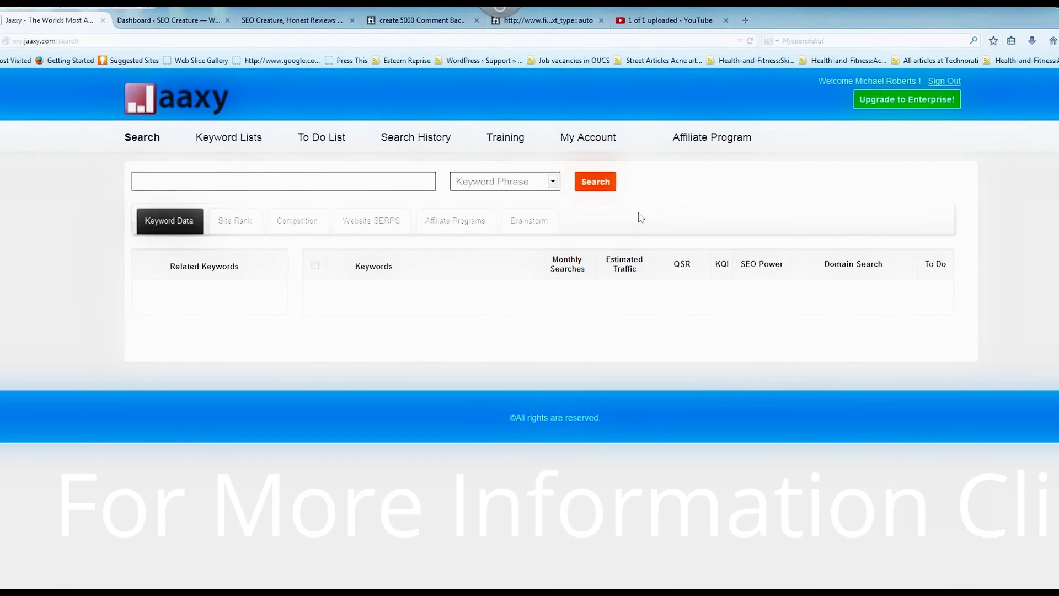
{"action": "type", "text": "online marketing tools"}
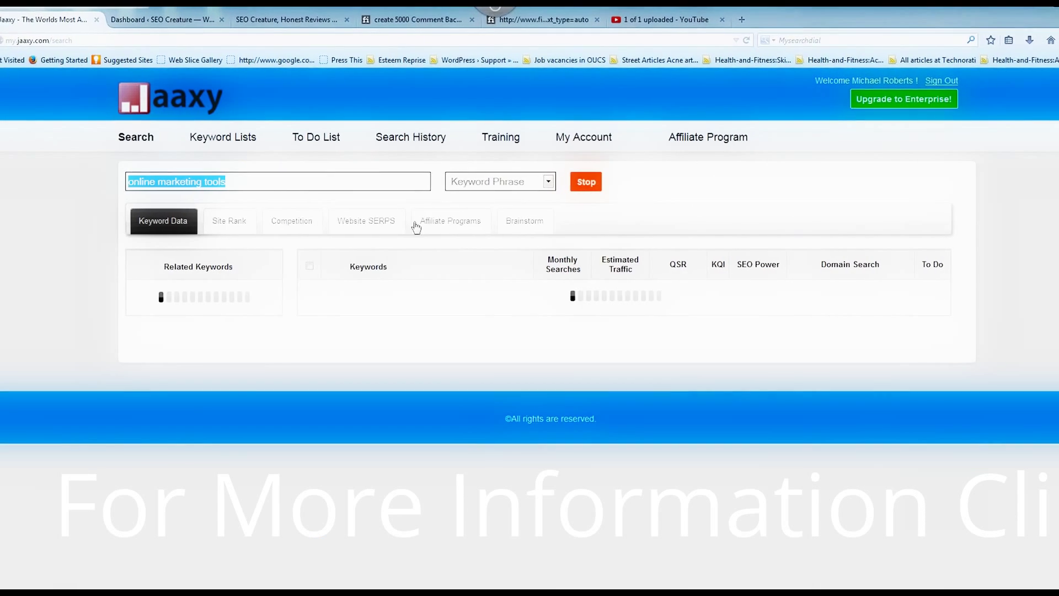
{"action": "key", "text": "Return"}
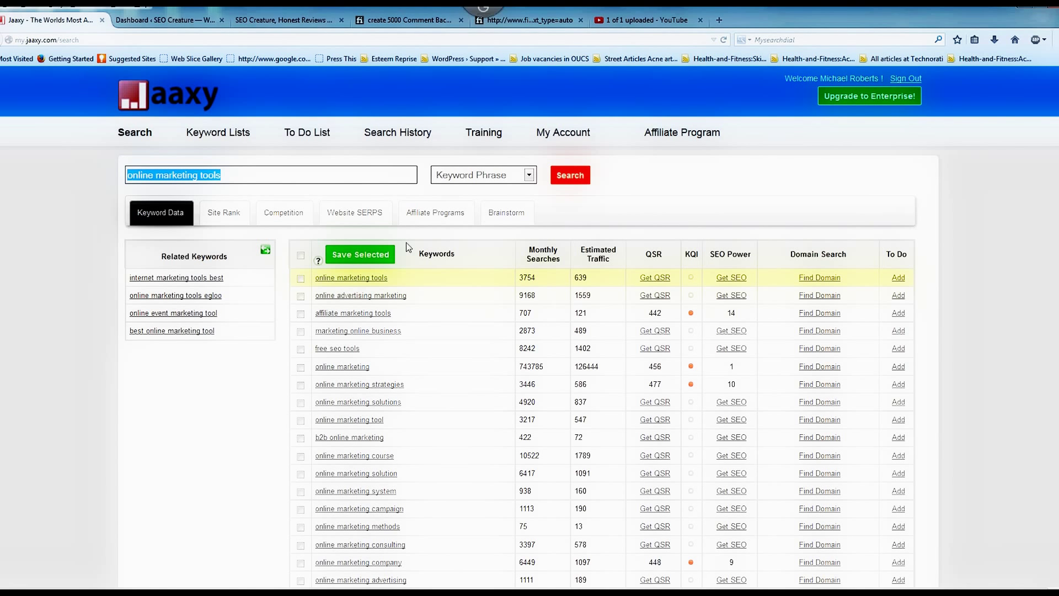
Step: Read the help explanations for each column header in the keyword results table
{"action": "left_click", "coordinate": [232, 177]}
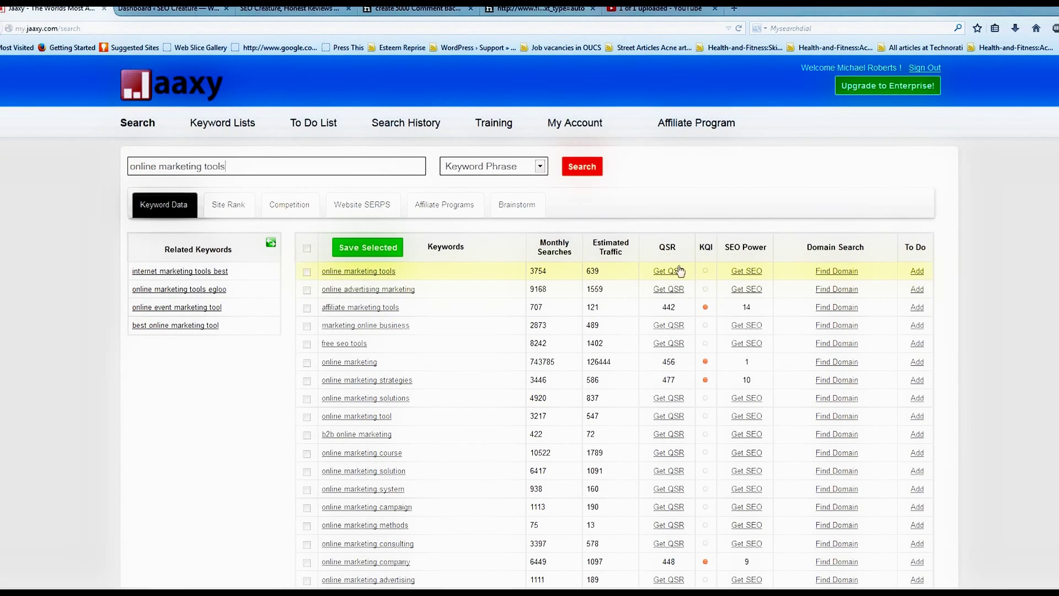
{"action": "mouse_move", "coordinate": [532, 259]}
{"action": "mouse_move", "coordinate": [591, 257]}
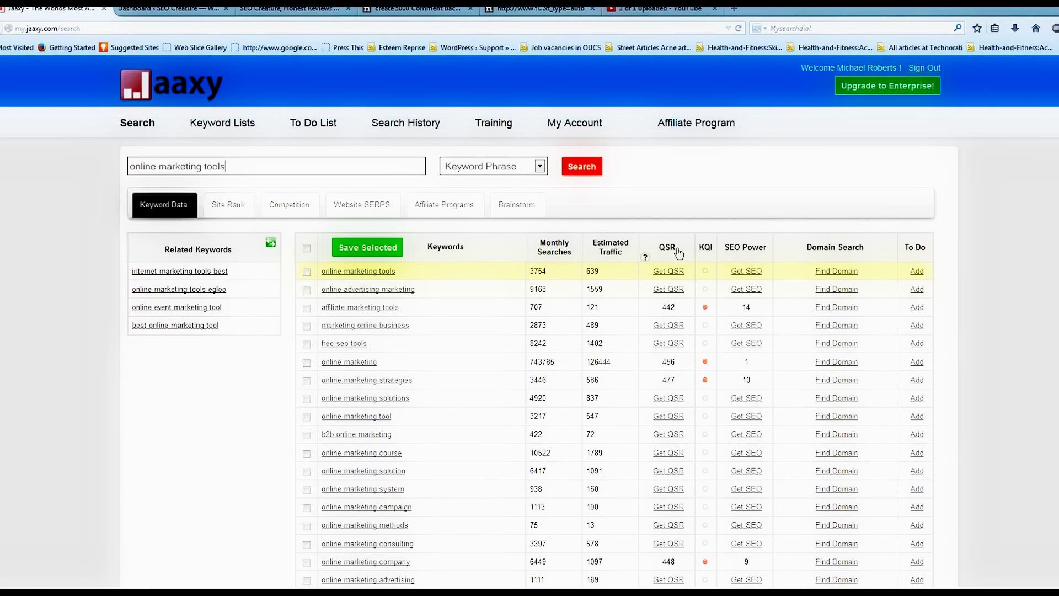
{"action": "mouse_move", "coordinate": [644, 258]}
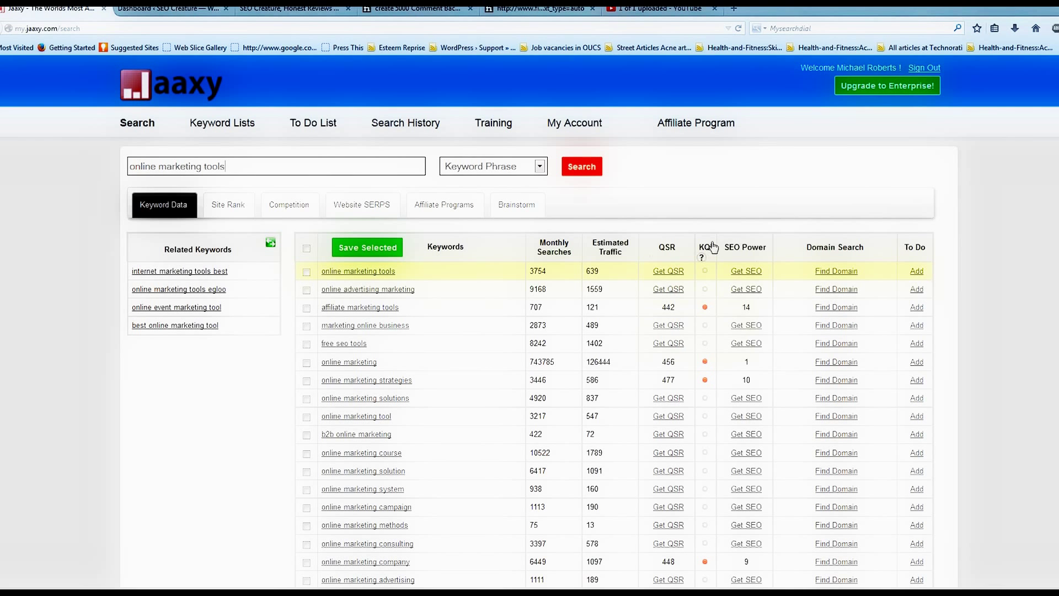
{"action": "mouse_move", "coordinate": [701, 258]}
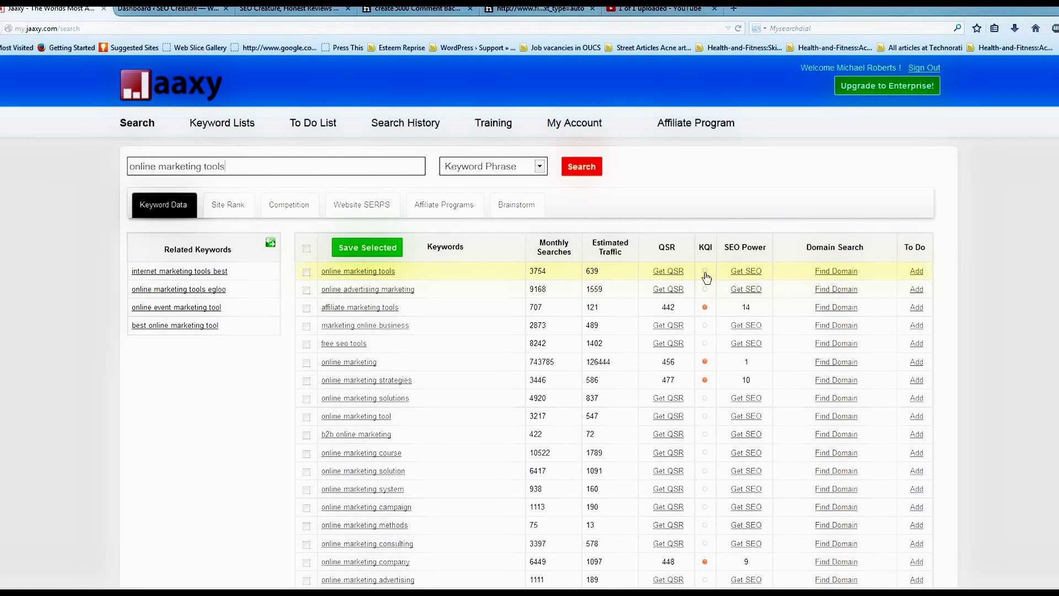
{"action": "mouse_move", "coordinate": [706, 278]}
Step: Fetch QSR figures for the first nine rows, online marketing tools through online marketing solution
{"action": "left_click", "coordinate": [672, 272]}
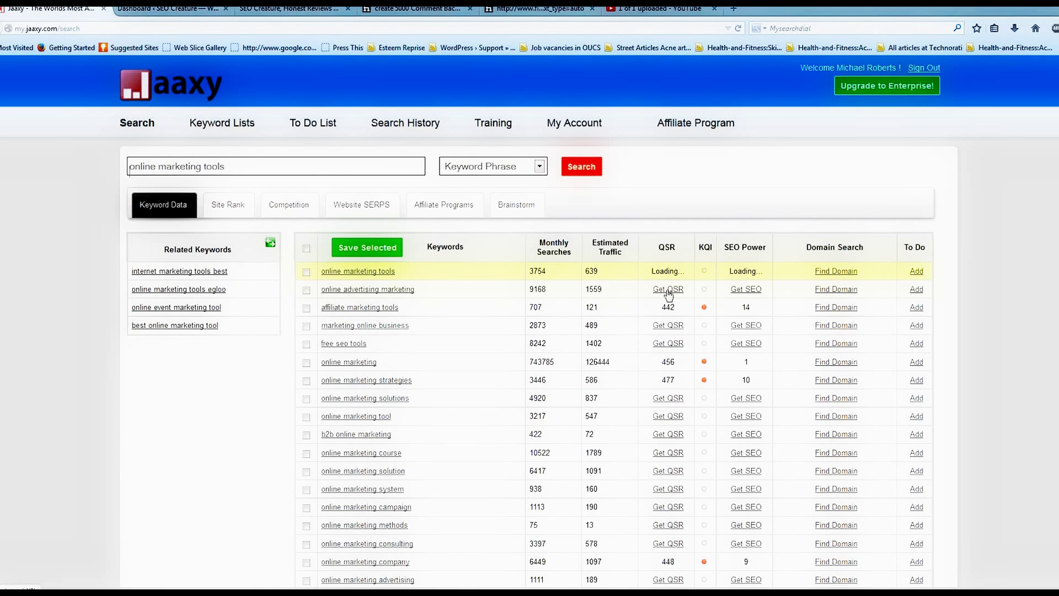
{"action": "left_click", "coordinate": [669, 291]}
{"action": "left_click", "coordinate": [666, 329]}
{"action": "left_click", "coordinate": [668, 344]}
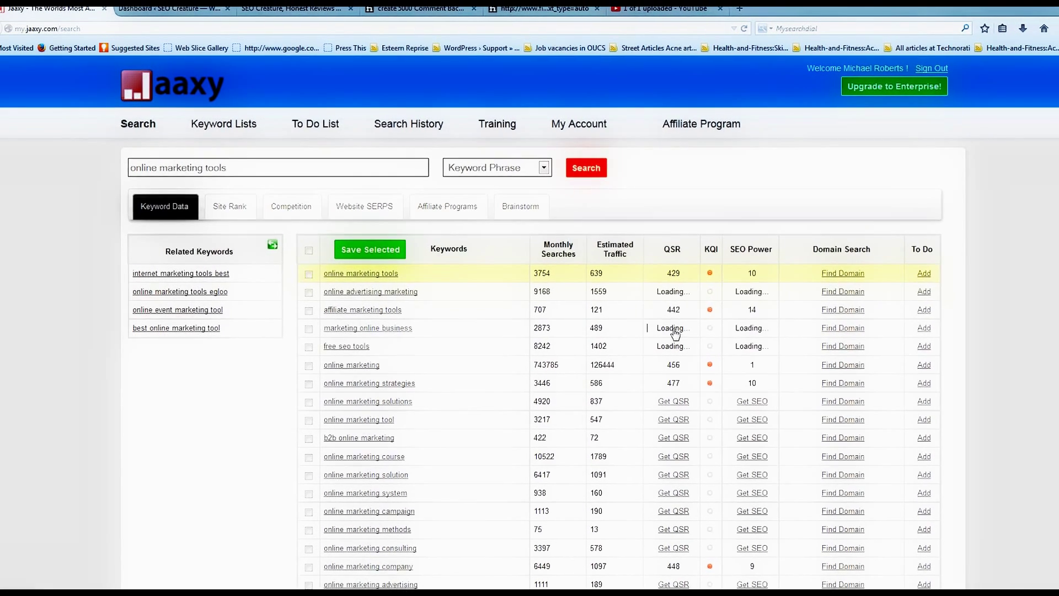
{"action": "left_click", "coordinate": [677, 403]}
{"action": "left_click", "coordinate": [677, 422]}
{"action": "left_click", "coordinate": [677, 440]}
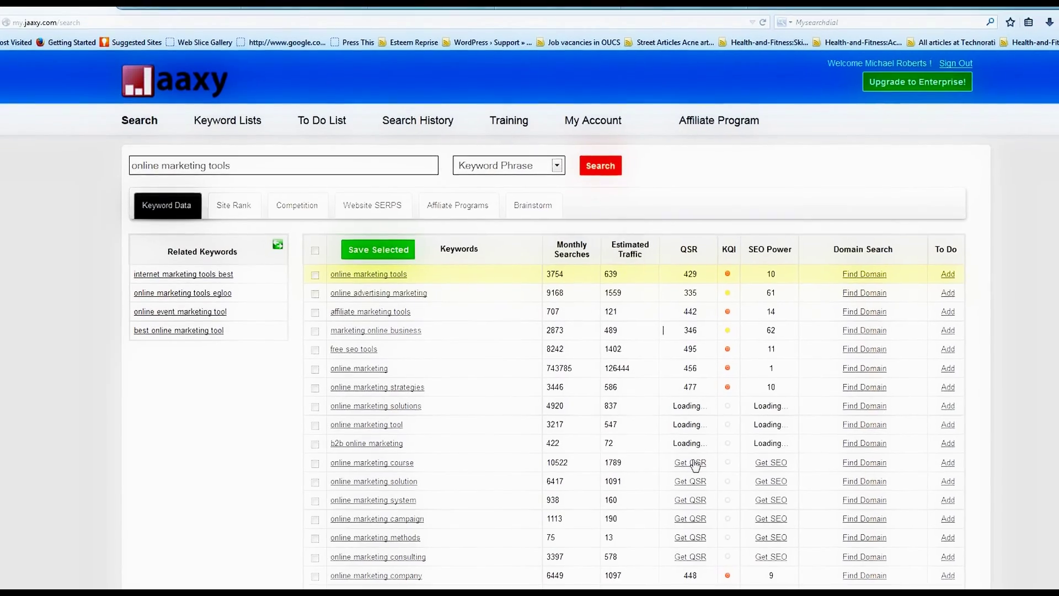
{"action": "left_click", "coordinate": [690, 462]}
{"action": "left_click", "coordinate": [690, 480]}
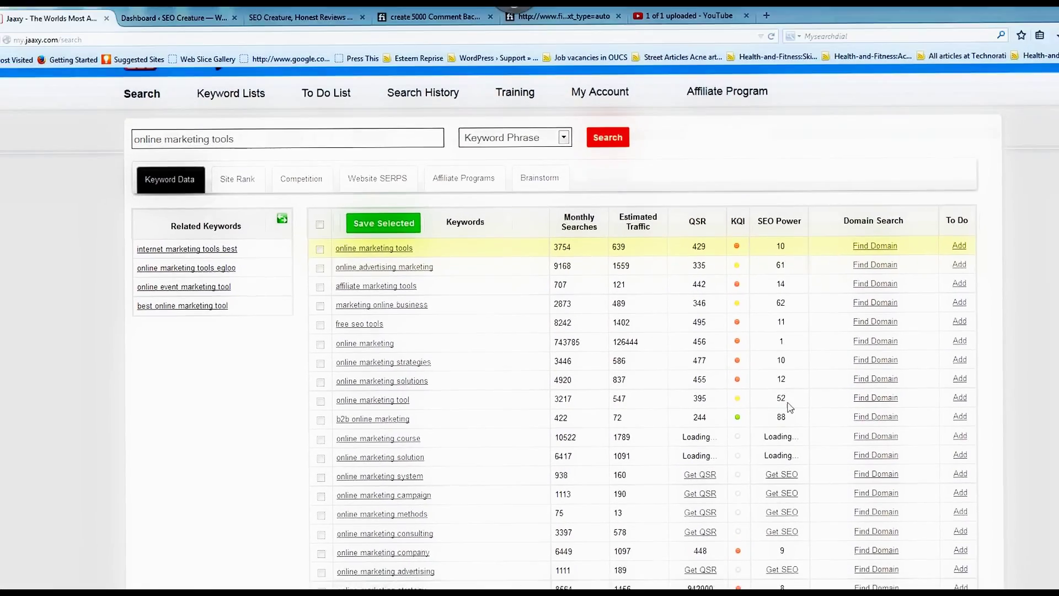
Step: Fetch QSR figures for the lower rows, online marketing campaign through seo tools, then return to the top
{"action": "scroll", "coordinate": [772, 397], "scroll_direction": "down", "scroll_amount": 2}
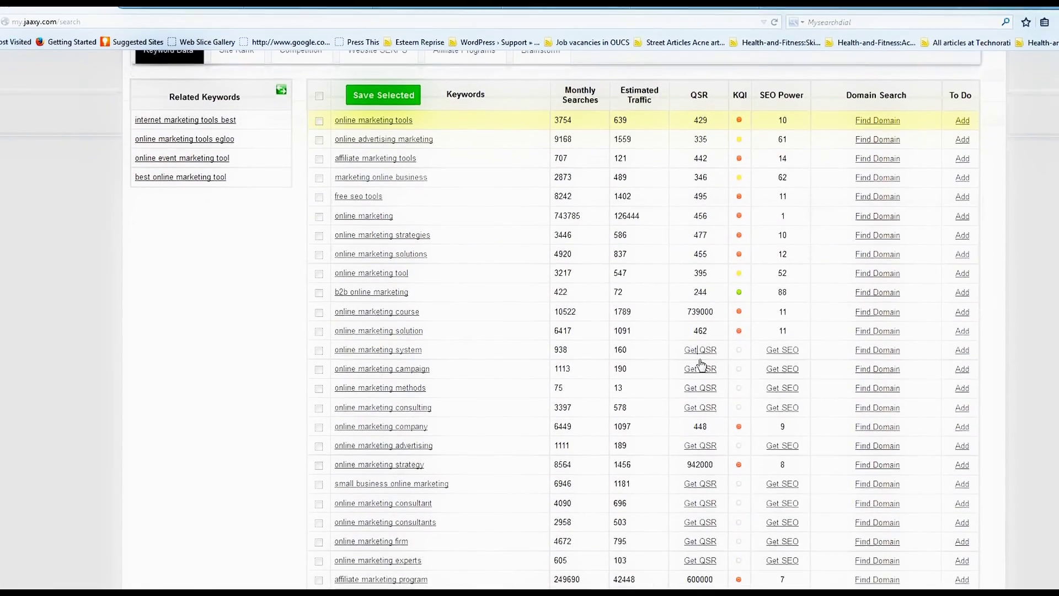
{"action": "left_click", "coordinate": [699, 364]}
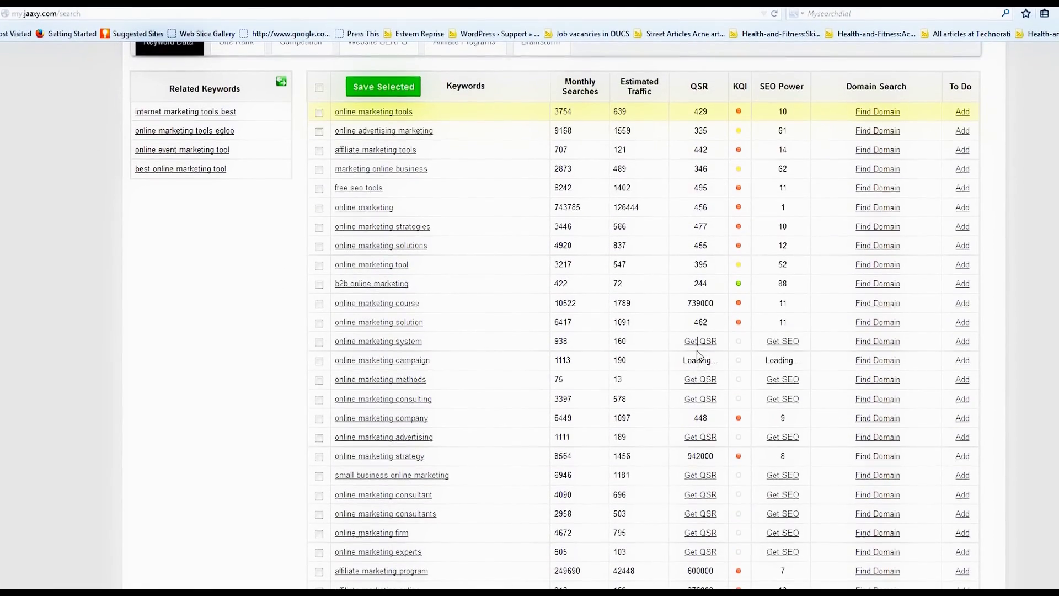
{"action": "left_click", "coordinate": [708, 380]}
{"action": "left_click", "coordinate": [702, 399]}
{"action": "left_click", "coordinate": [702, 436]}
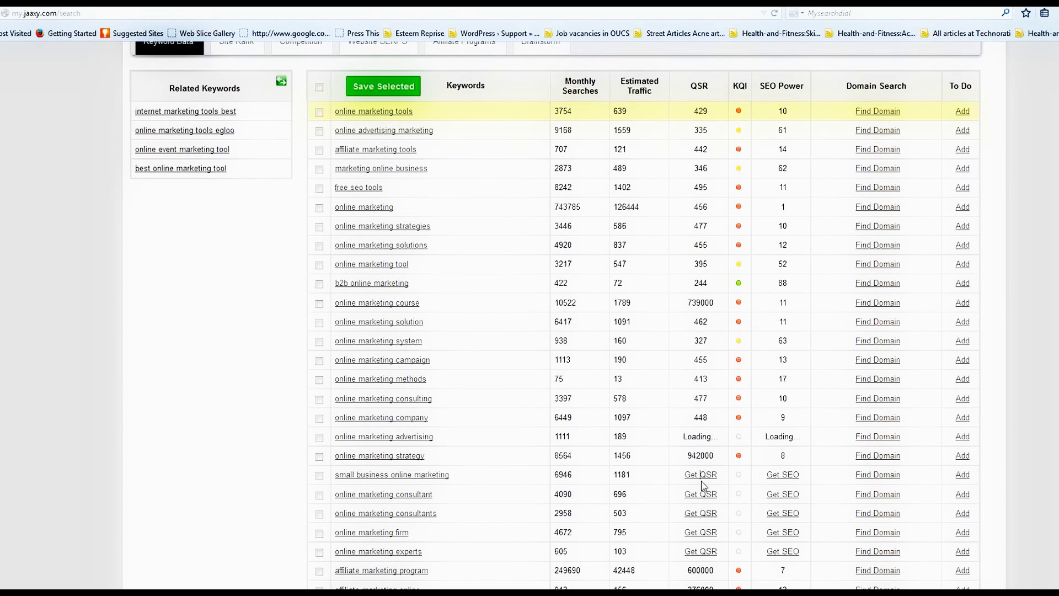
{"action": "left_click", "coordinate": [700, 494]}
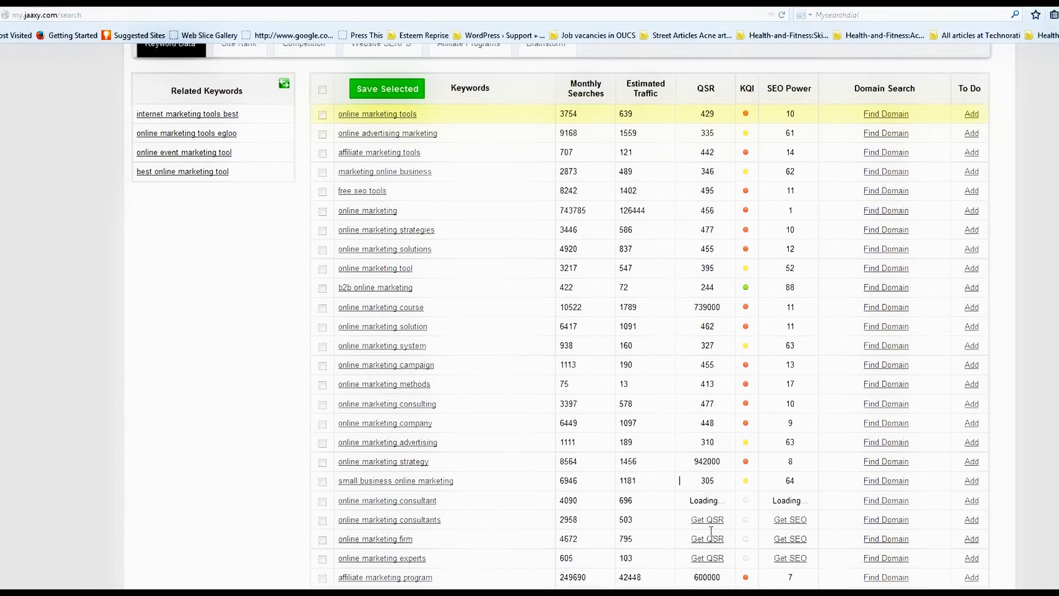
{"action": "left_click", "coordinate": [700, 513]}
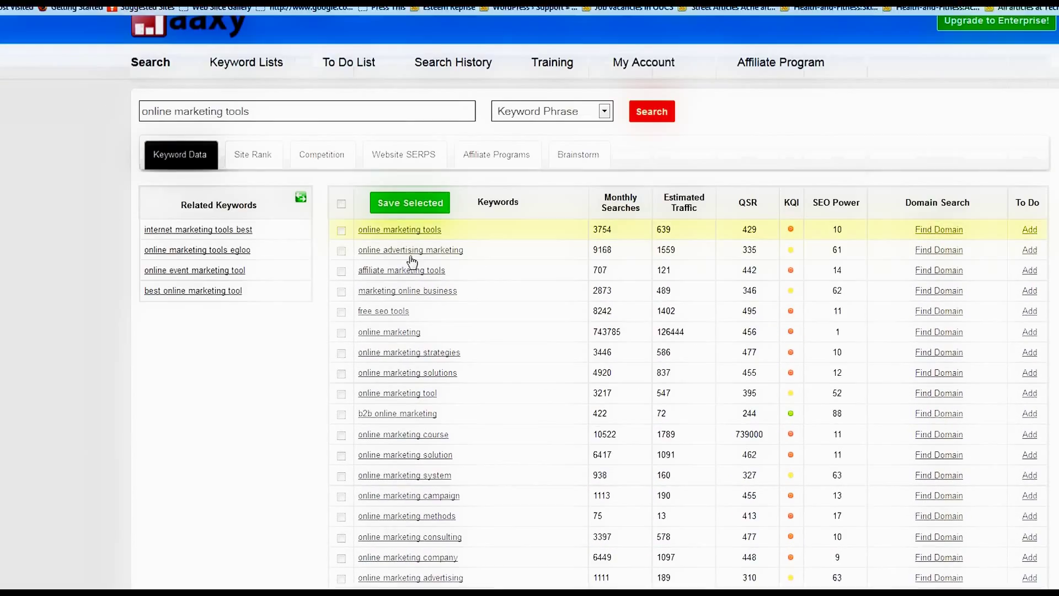
{"action": "scroll", "coordinate": [441, 219], "scroll_direction": "down", "scroll_amount": 2}
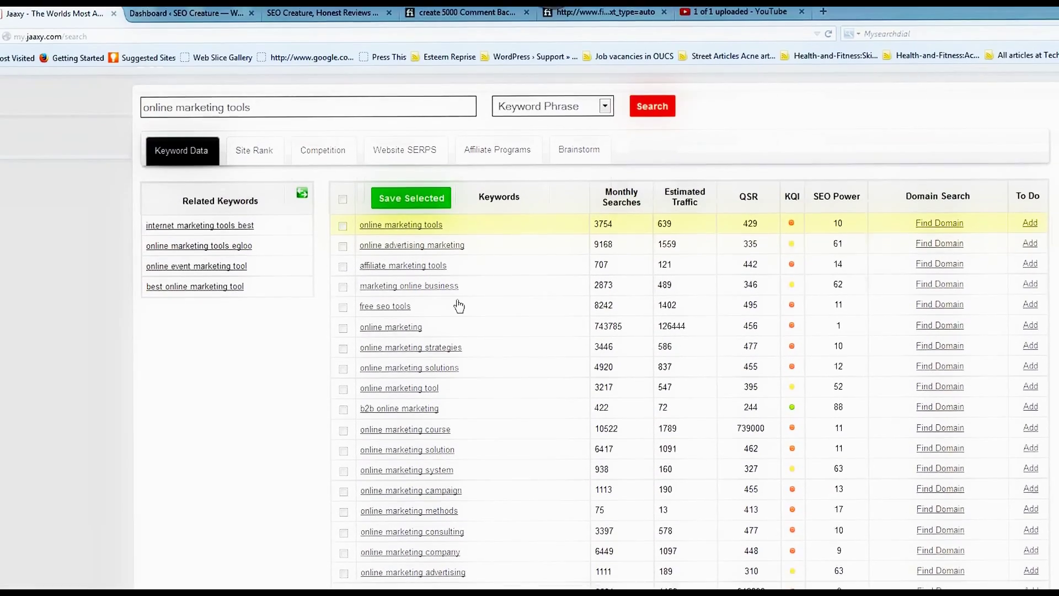
{"action": "scroll", "coordinate": [589, 258], "scroll_direction": "down", "scroll_amount": 5}
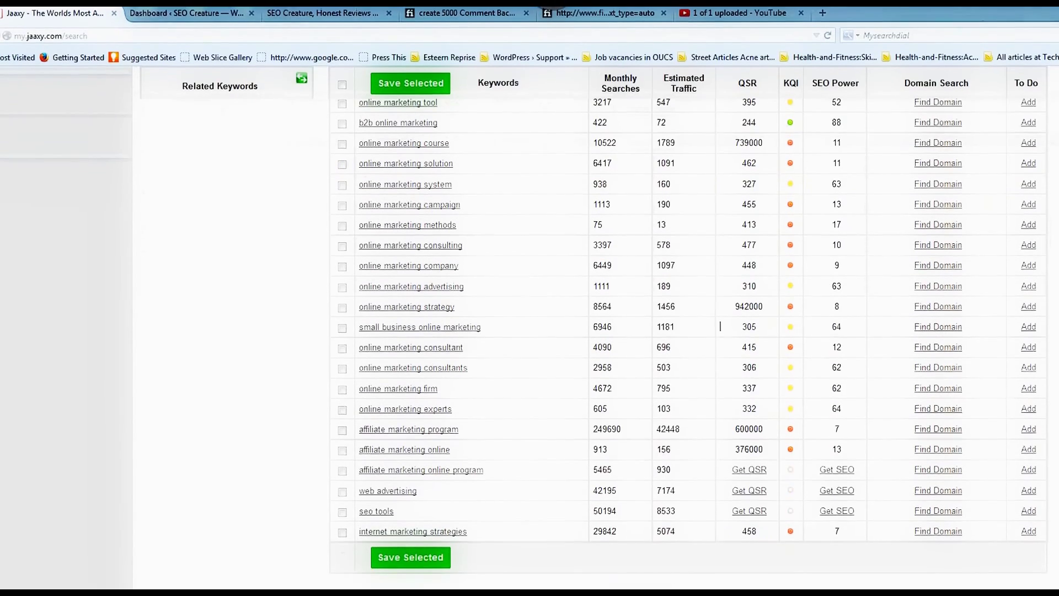
{"action": "left_click", "coordinate": [750, 470]}
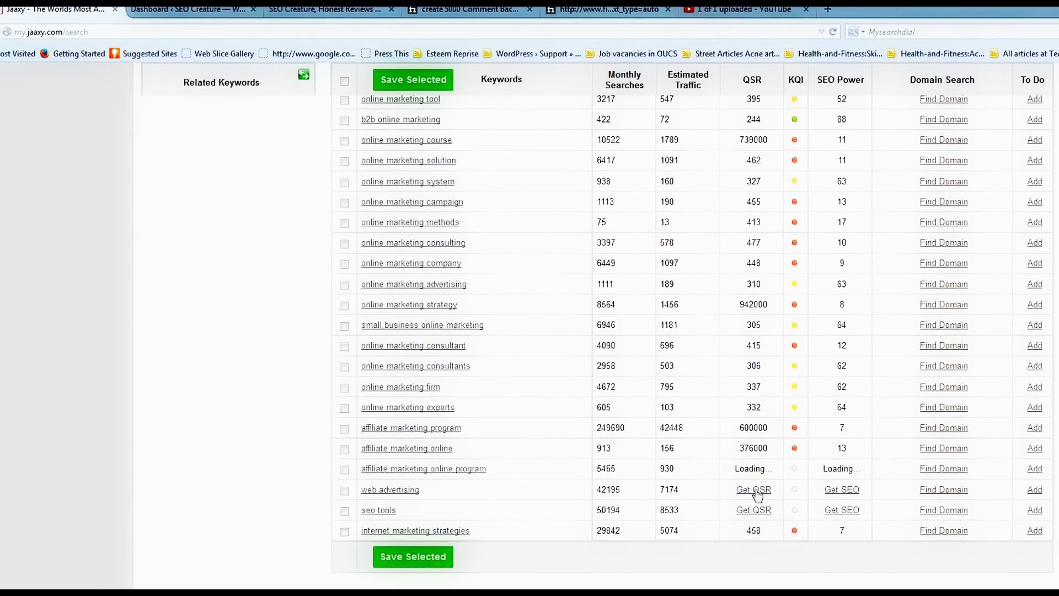
{"action": "left_click", "coordinate": [752, 488]}
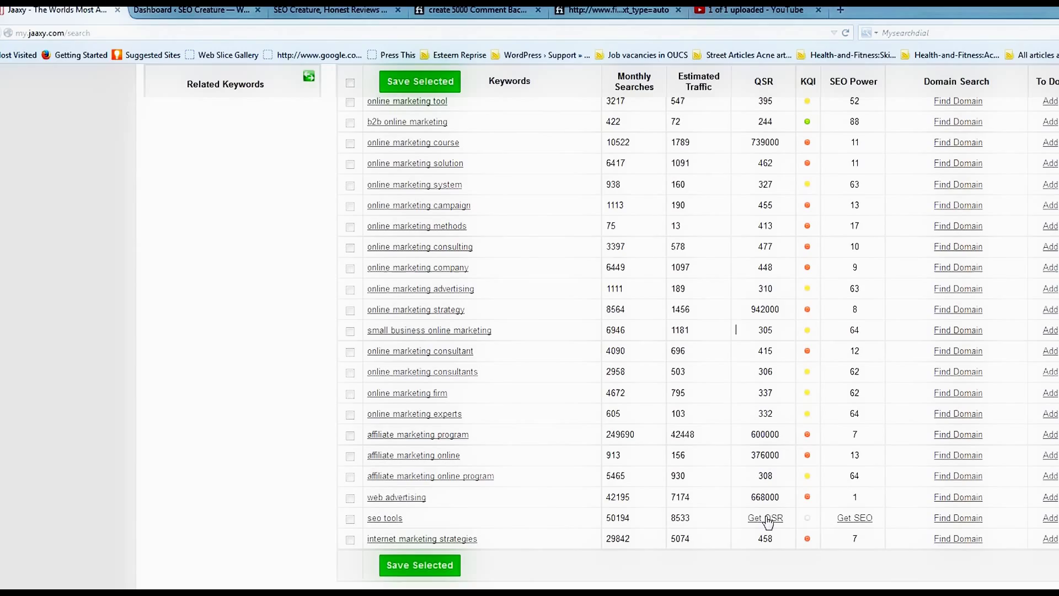
{"action": "left_click", "coordinate": [760, 514]}
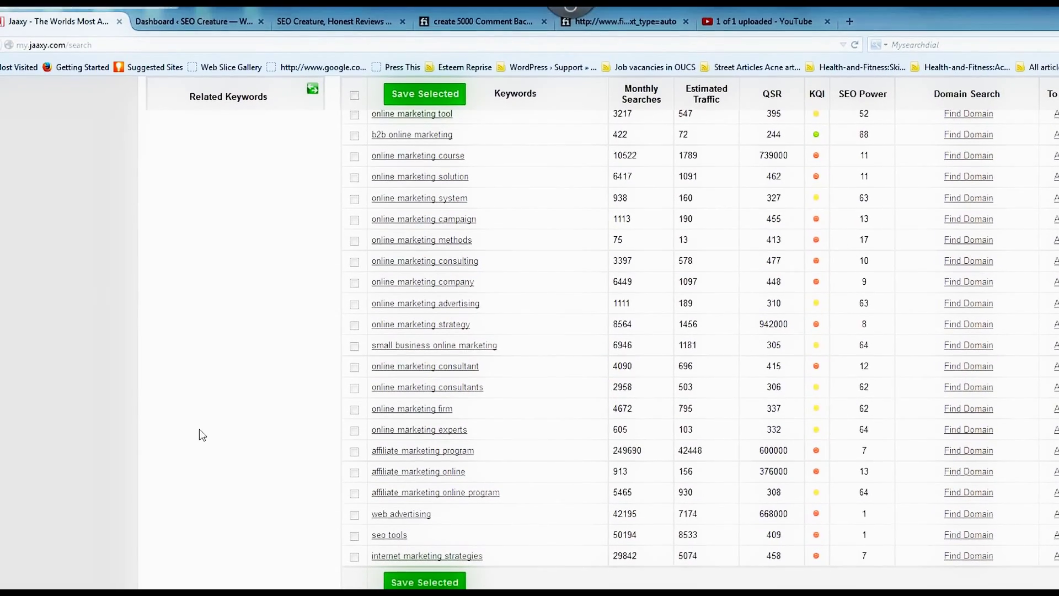
{"action": "scroll", "coordinate": [188, 422], "scroll_direction": "up", "scroll_amount": 5}
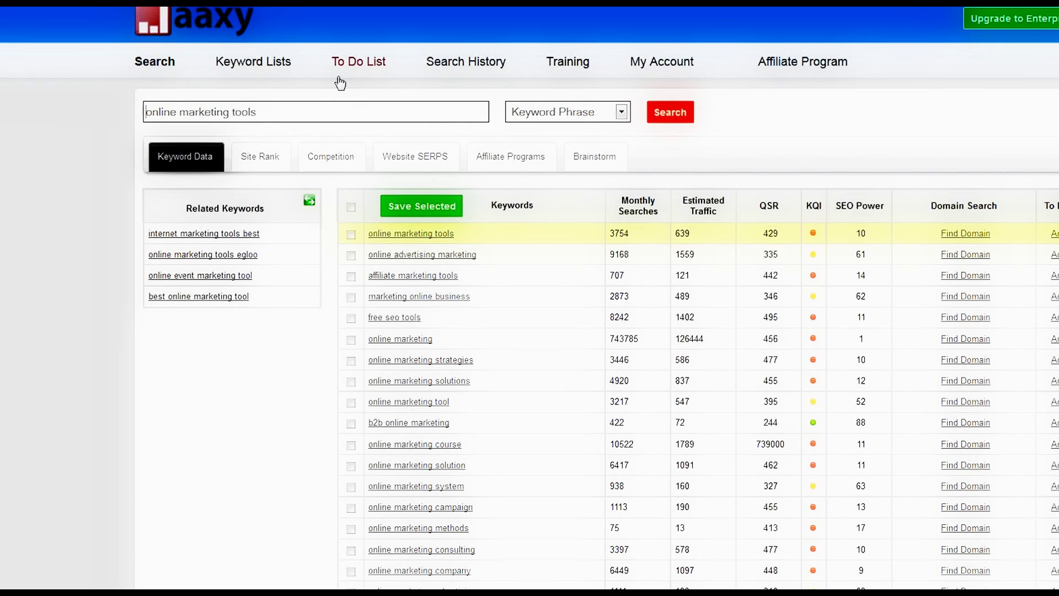
Step: Search 'best online marketing tools' and fetch QSR figures for its first ten rows
{"action": "type", "text": "best"}
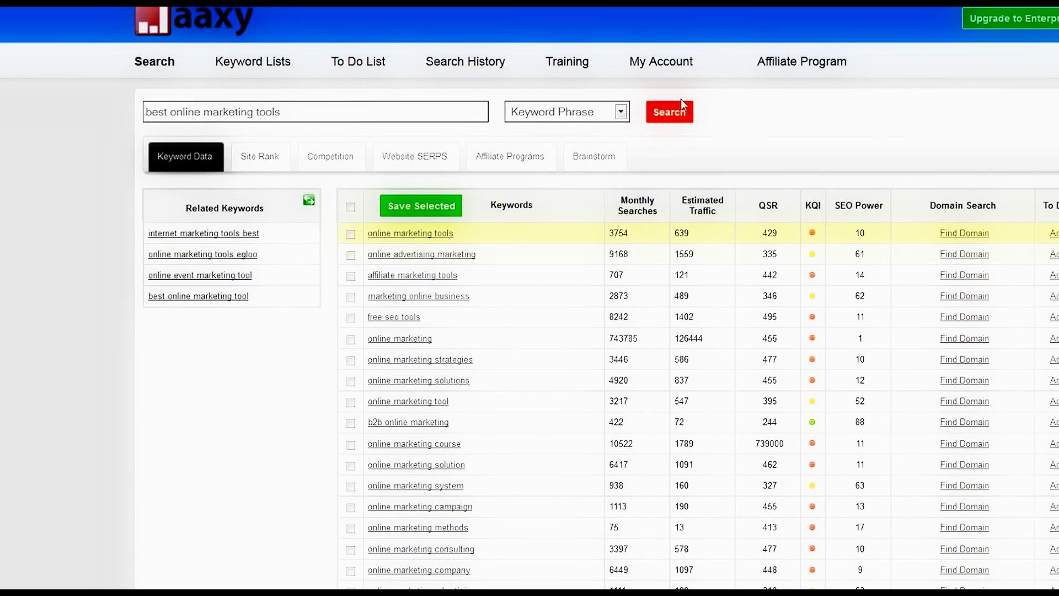
{"action": "left_click", "coordinate": [669, 112]}
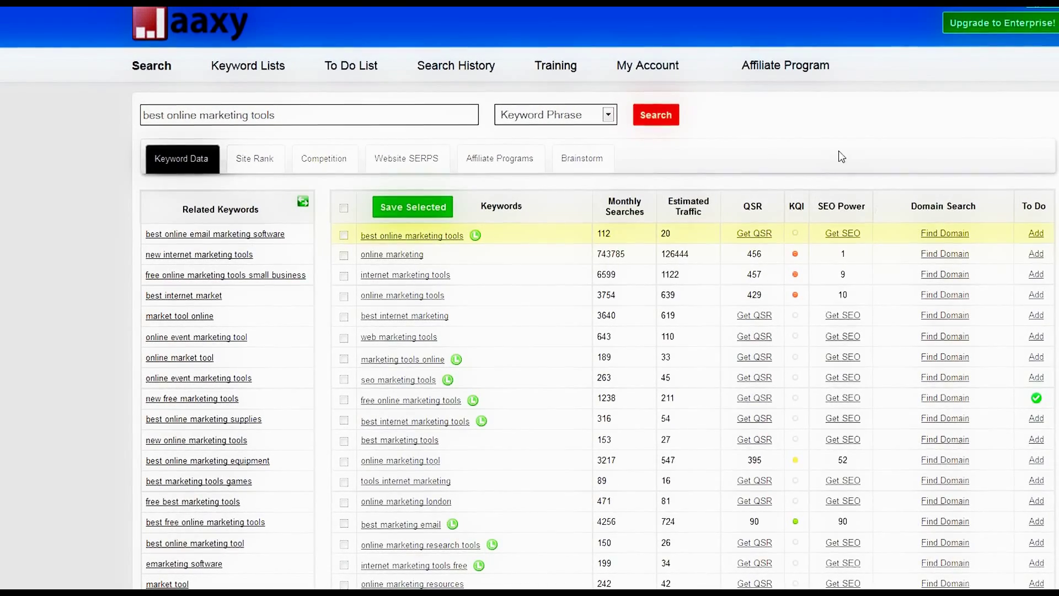
{"action": "left_click", "coordinate": [754, 234]}
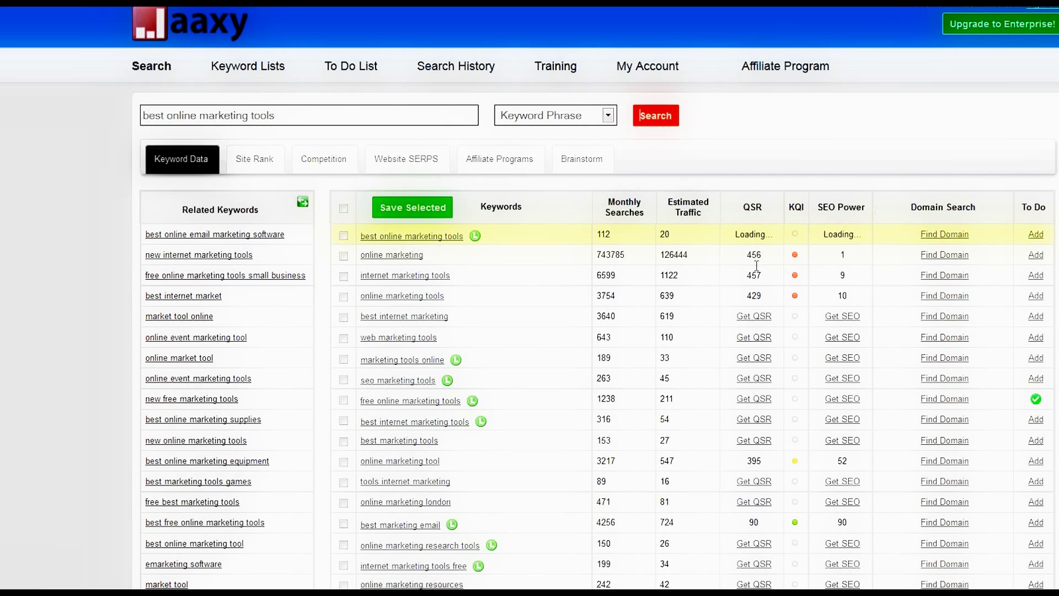
{"action": "left_click", "coordinate": [754, 315]}
{"action": "left_click", "coordinate": [754, 339]}
{"action": "left_click", "coordinate": [756, 358]}
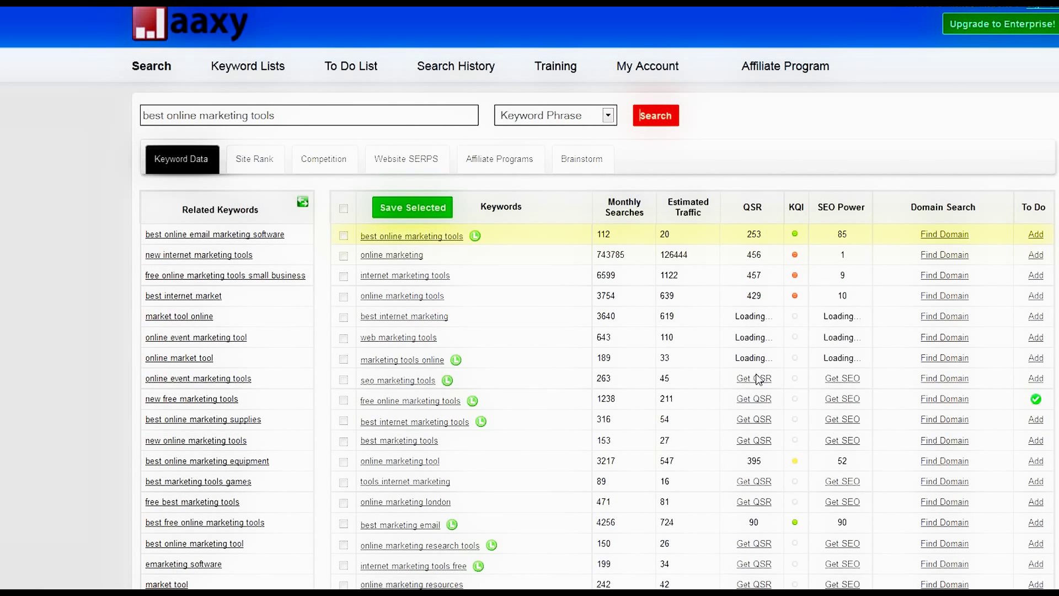
{"action": "left_click", "coordinate": [757, 379]}
{"action": "left_click", "coordinate": [758, 399]}
{"action": "left_click", "coordinate": [754, 419]}
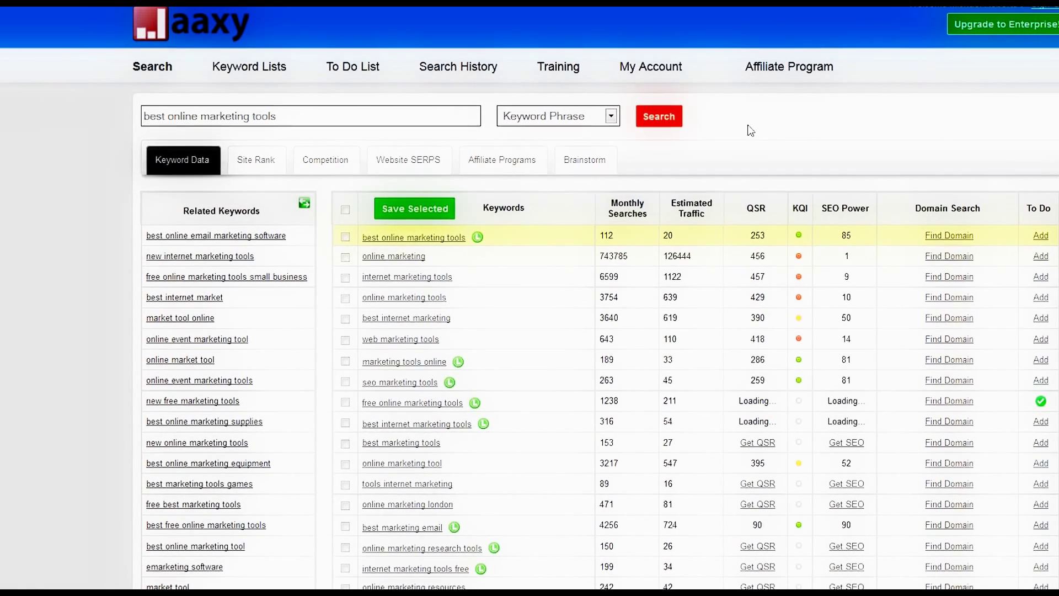
{"action": "left_click", "coordinate": [771, 445]}
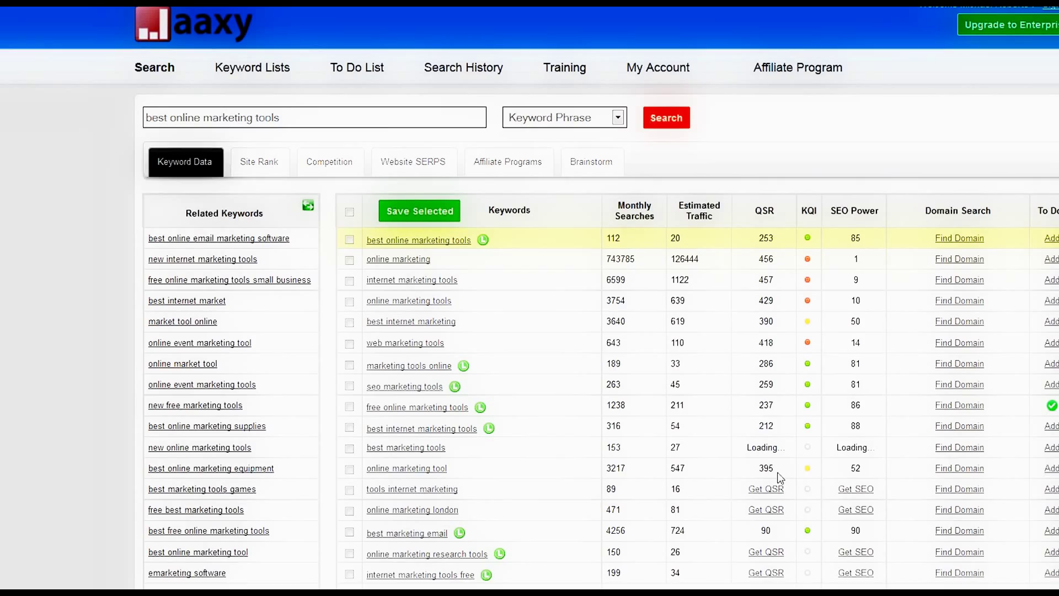
{"action": "left_click", "coordinate": [762, 488]}
{"action": "left_click", "coordinate": [770, 512]}
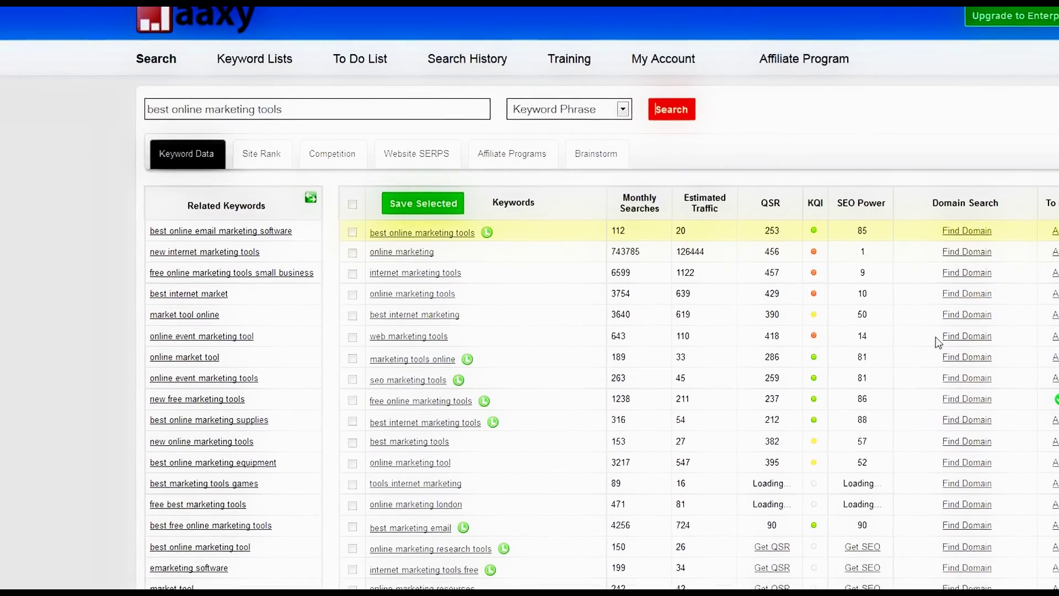
Step: Fetch QSR figures for the remaining rows, down to best internet marketing book
{"action": "scroll", "coordinate": [912, 458], "scroll_direction": "down", "scroll_amount": 3}
{"action": "scroll", "coordinate": [911, 458], "scroll_direction": "down", "scroll_amount": 3}
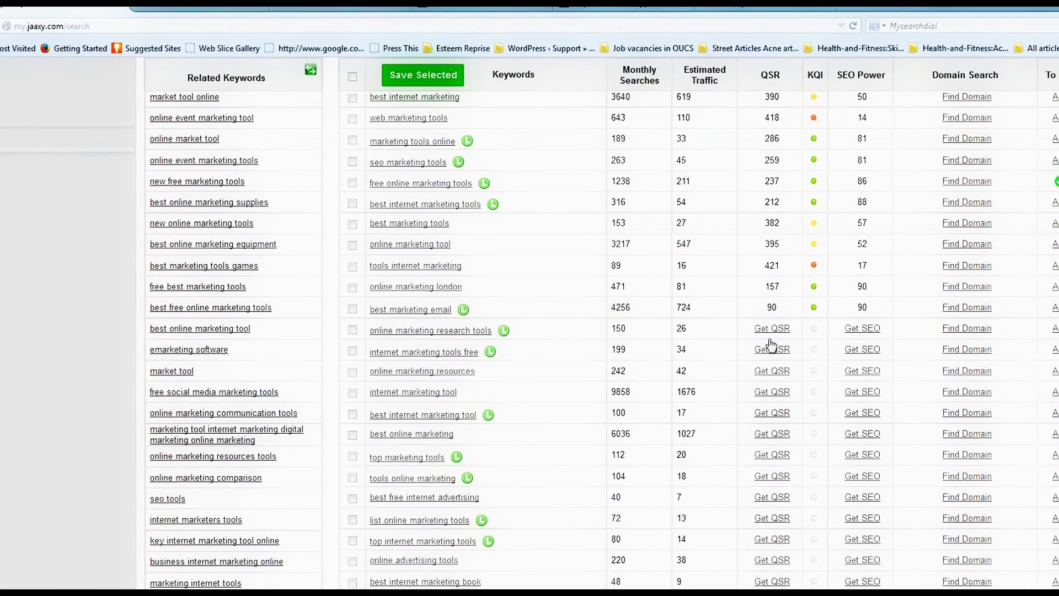
{"action": "left_click", "coordinate": [771, 310]}
{"action": "left_click", "coordinate": [771, 328]}
{"action": "left_click", "coordinate": [772, 349]}
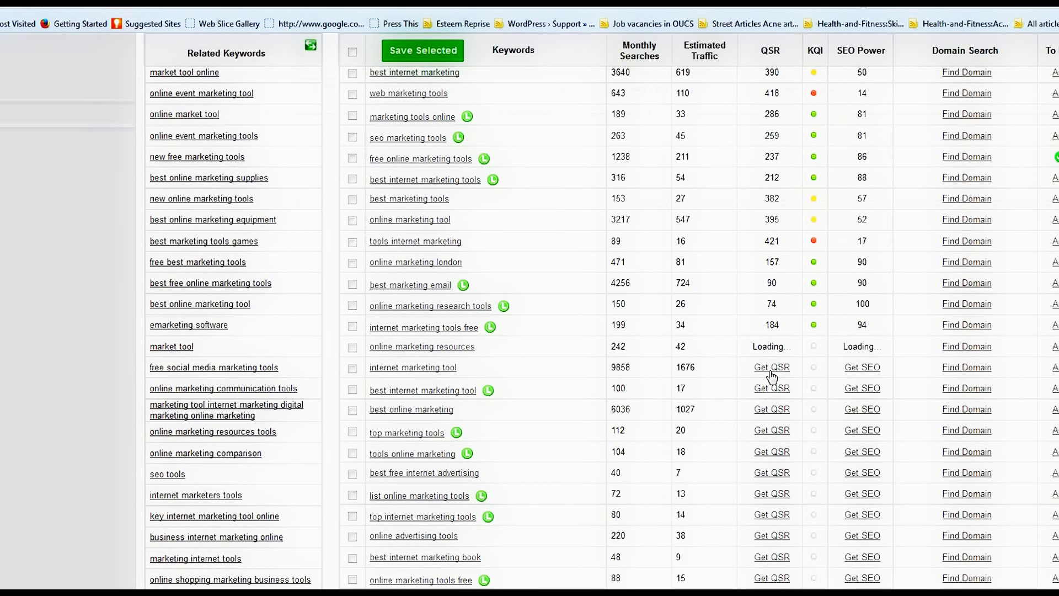
{"action": "left_click", "coordinate": [772, 370]}
{"action": "left_click", "coordinate": [774, 391]}
{"action": "left_click", "coordinate": [775, 411]}
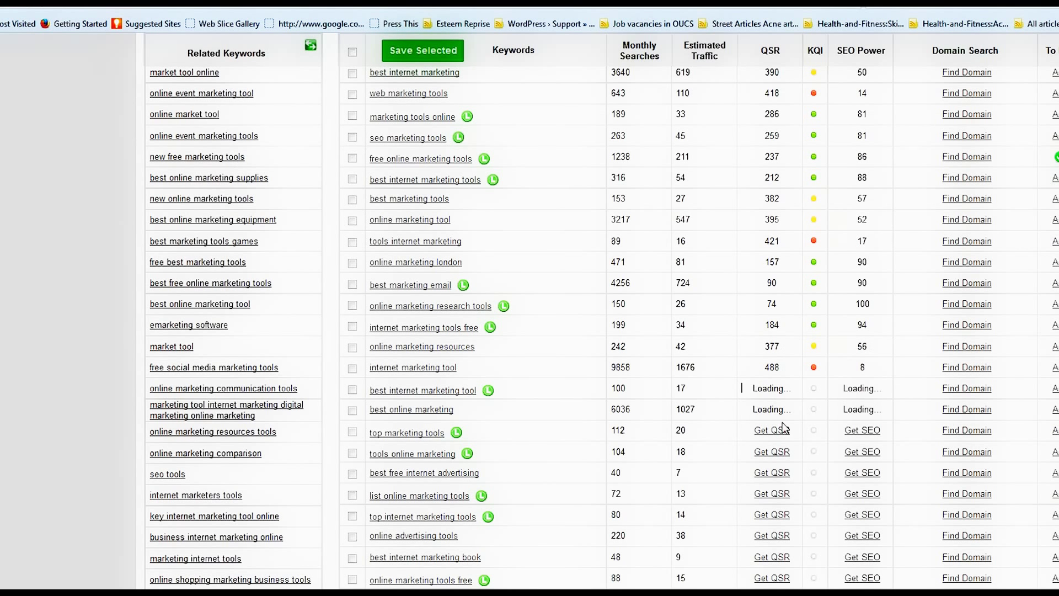
{"action": "left_click", "coordinate": [772, 453]}
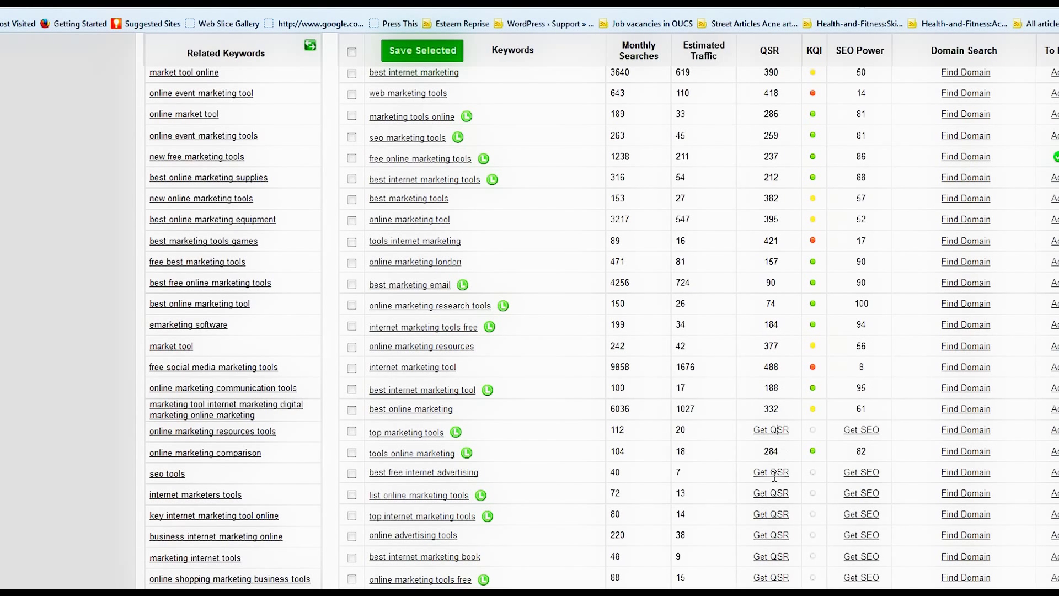
{"action": "left_click", "coordinate": [772, 473]}
{"action": "left_click", "coordinate": [773, 494]}
{"action": "left_click", "coordinate": [780, 516]}
{"action": "left_click", "coordinate": [772, 535]}
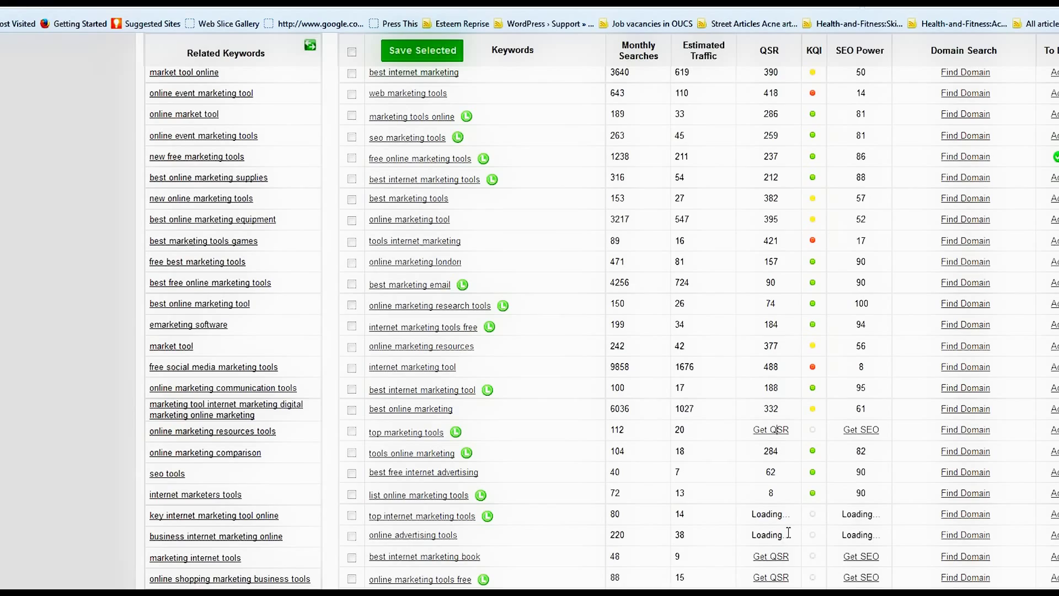
{"action": "left_click", "coordinate": [771, 556]}
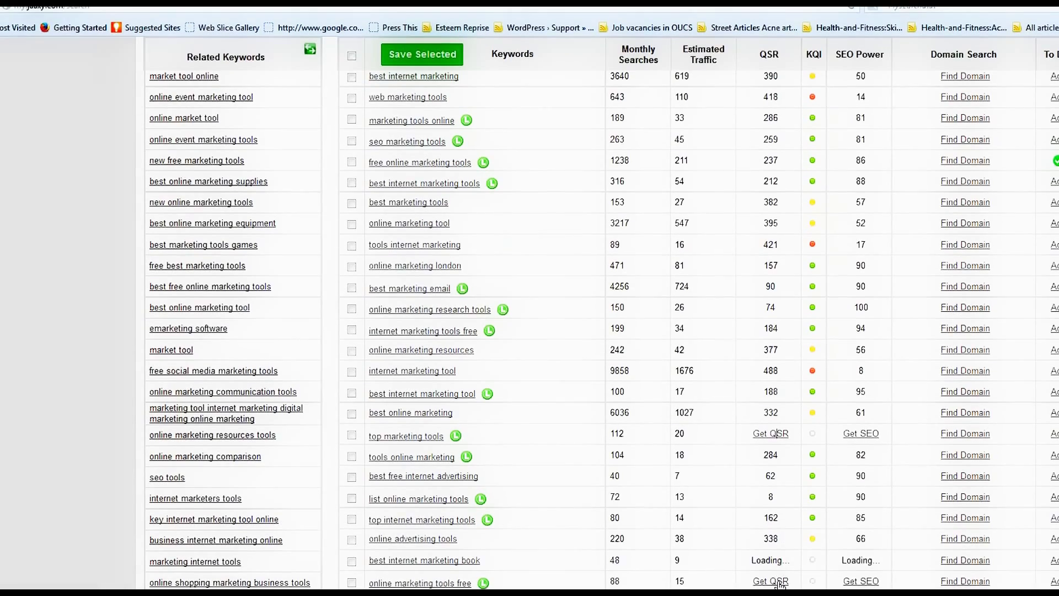
{"action": "scroll", "coordinate": [781, 331], "scroll_direction": "up", "scroll_amount": 5}
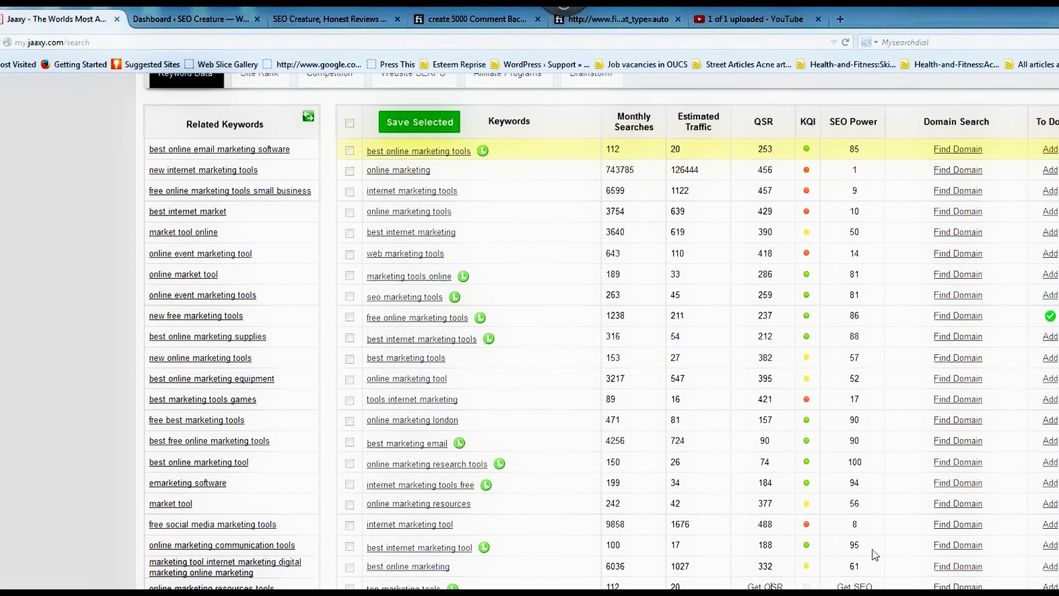
{"action": "scroll", "coordinate": [700, 463], "scroll_direction": "down", "scroll_amount": 4}
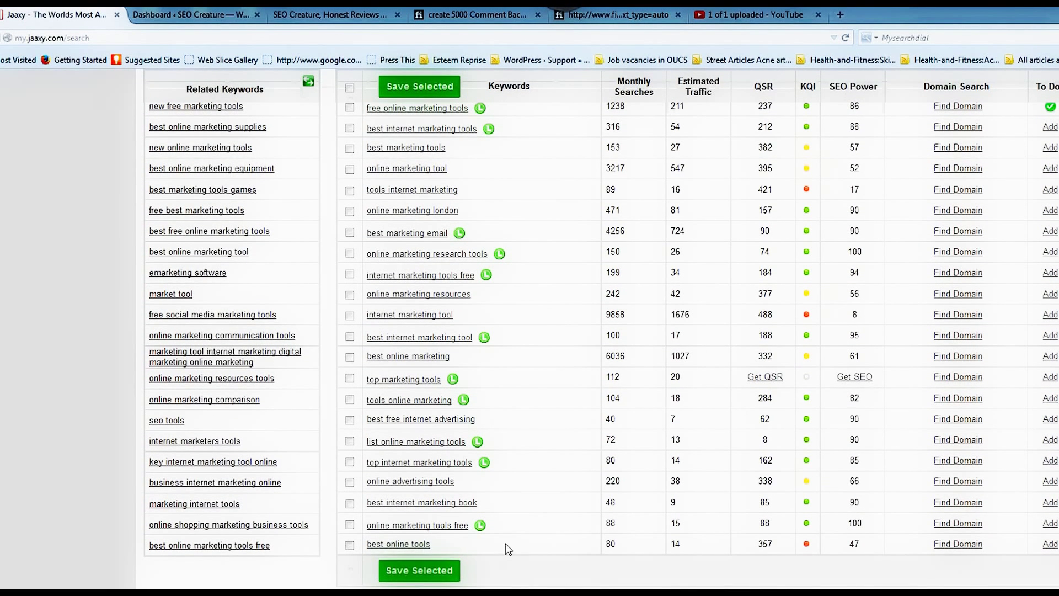
Step: Tick ten keywords from online marketing tools free up to online marketing london
{"action": "left_click", "coordinate": [350, 524]}
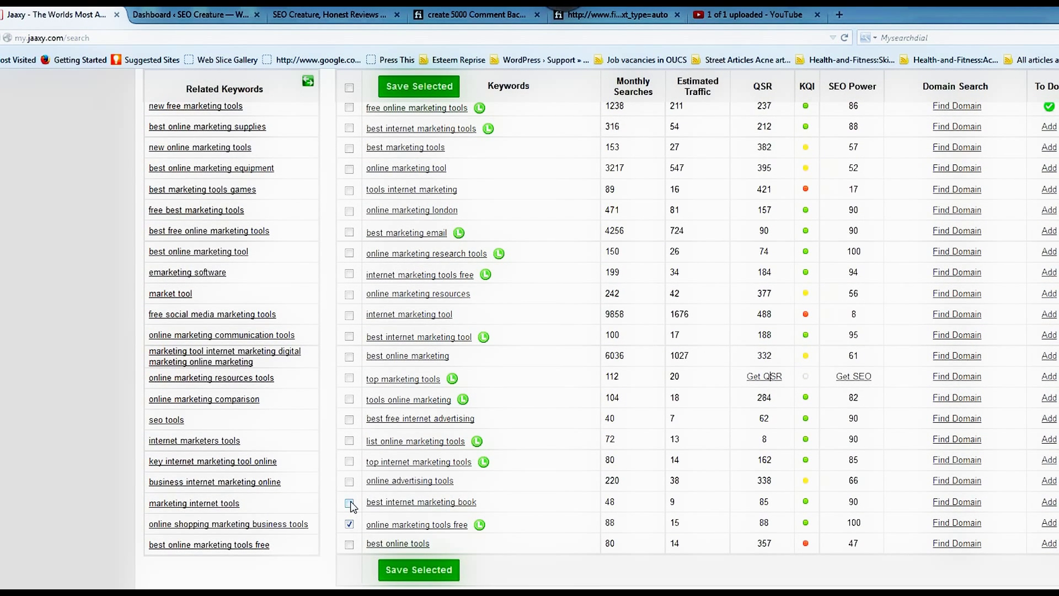
{"action": "left_click", "coordinate": [350, 503]}
{"action": "left_click", "coordinate": [350, 461]}
{"action": "left_click", "coordinate": [349, 440]}
{"action": "left_click", "coordinate": [350, 419]}
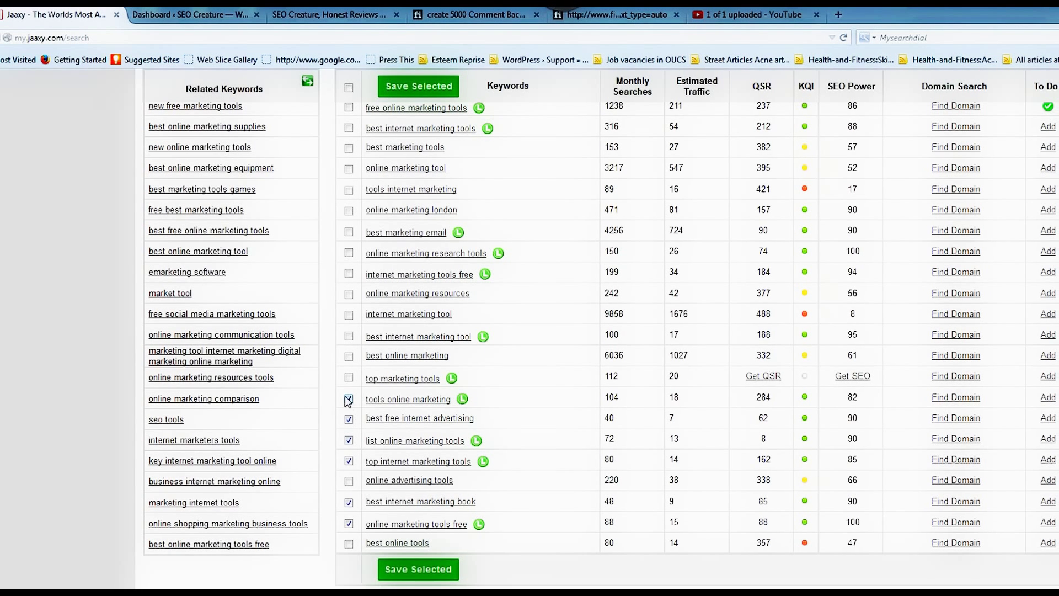
{"action": "left_click", "coordinate": [349, 399]}
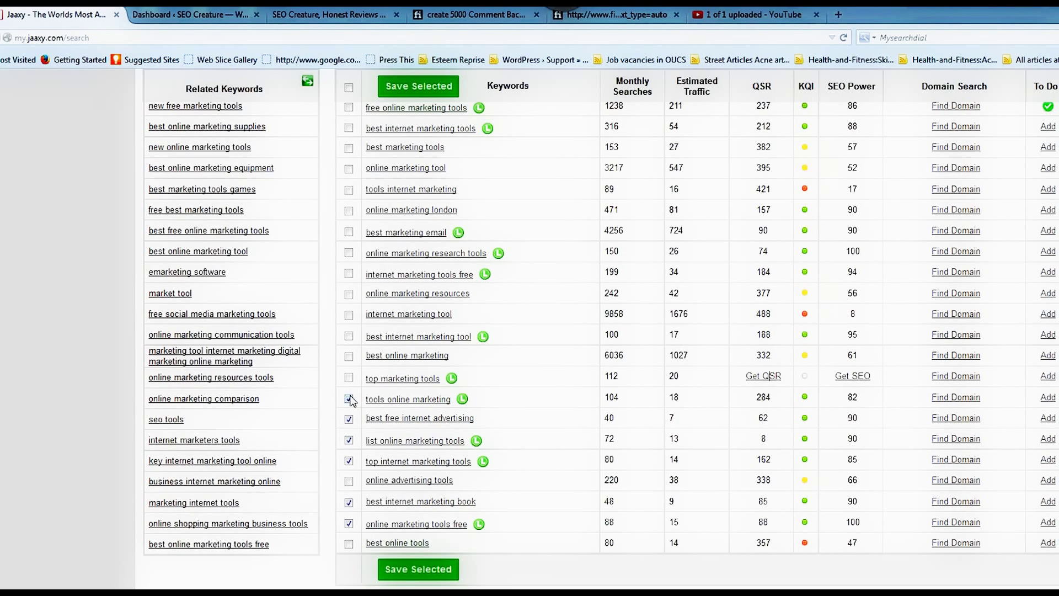
{"action": "left_click", "coordinate": [349, 336]}
{"action": "left_click", "coordinate": [349, 253]}
{"action": "left_click", "coordinate": [349, 232]}
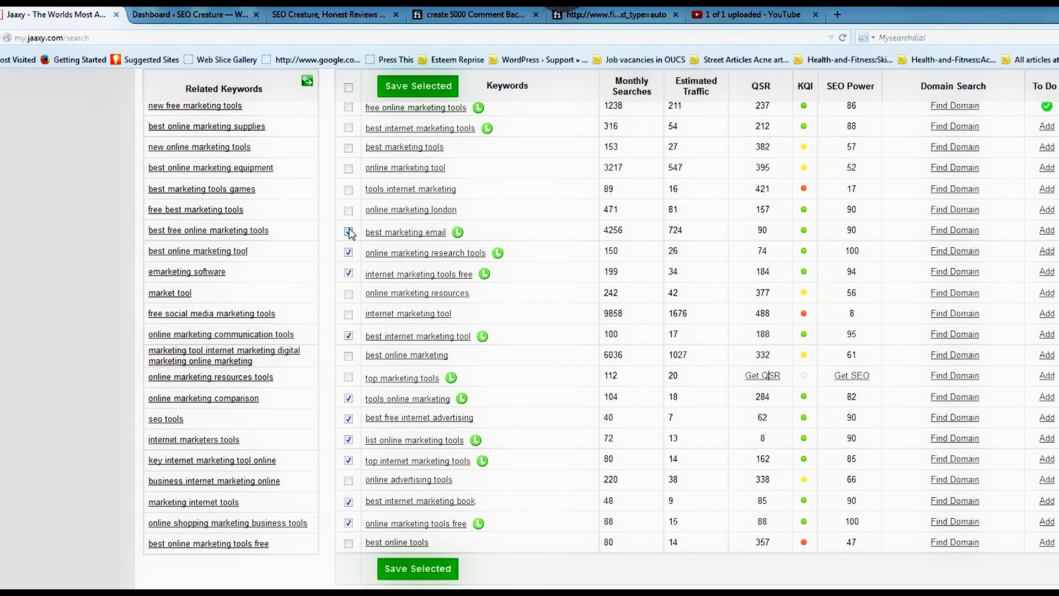
{"action": "left_click", "coordinate": [349, 211]}
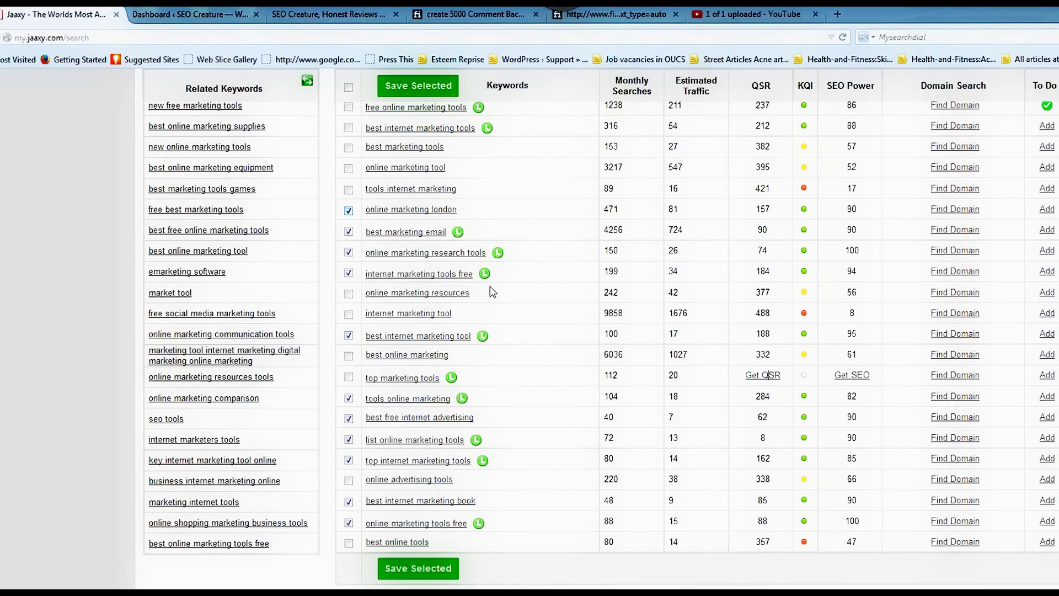
Step: Tick marketing tools online, seo marketing tools, free and best internet marketing tools, and best online marketing tools
{"action": "scroll", "coordinate": [501, 300], "scroll_direction": "up", "scroll_amount": 4}
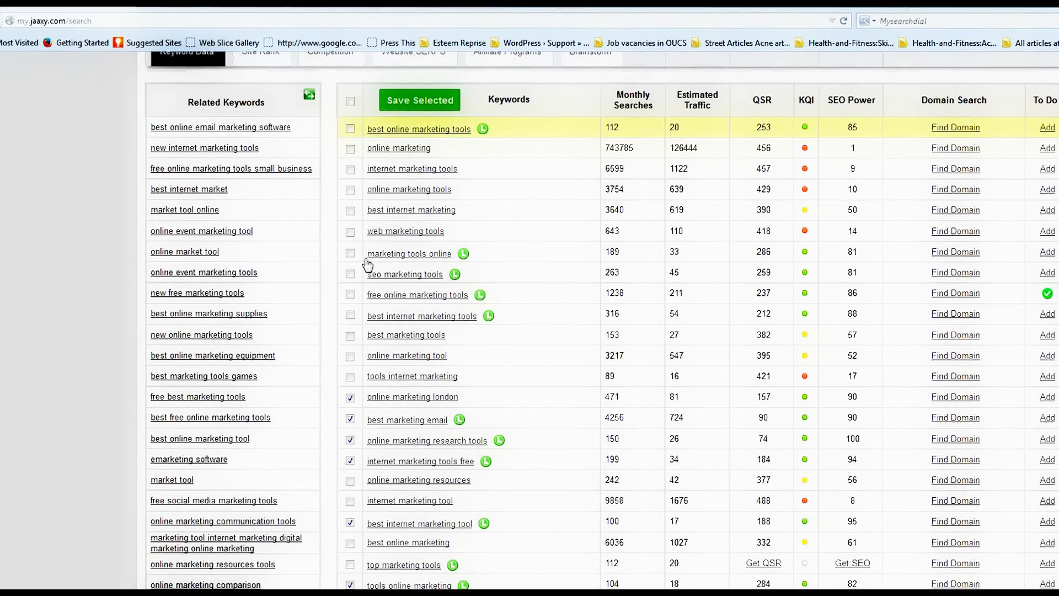
{"action": "left_click", "coordinate": [350, 253]}
{"action": "left_click", "coordinate": [350, 272]}
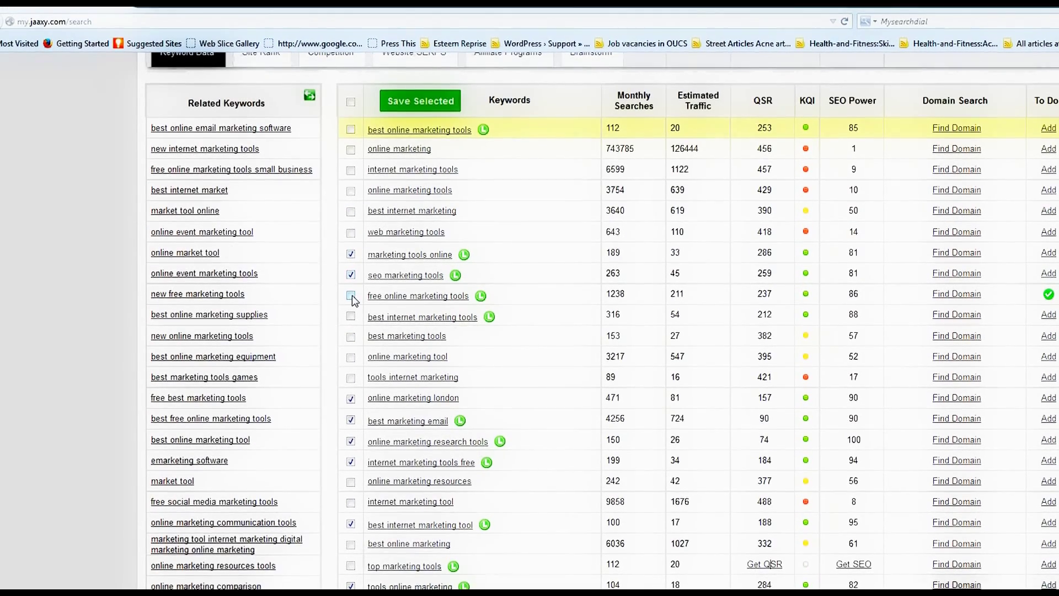
{"action": "left_click", "coordinate": [351, 294]}
{"action": "left_click", "coordinate": [351, 319]}
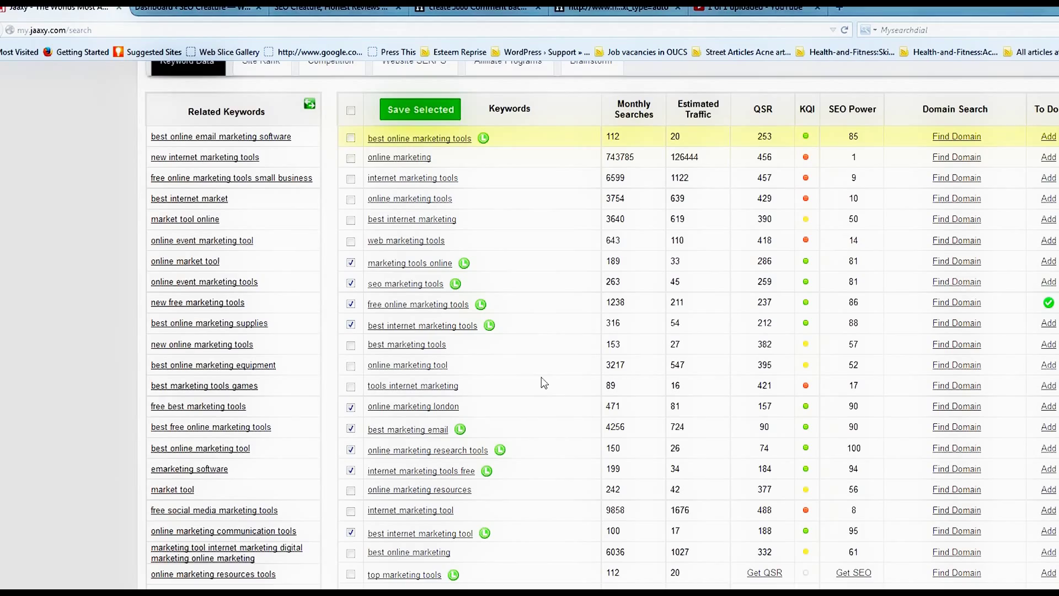
{"action": "left_click", "coordinate": [351, 143]}
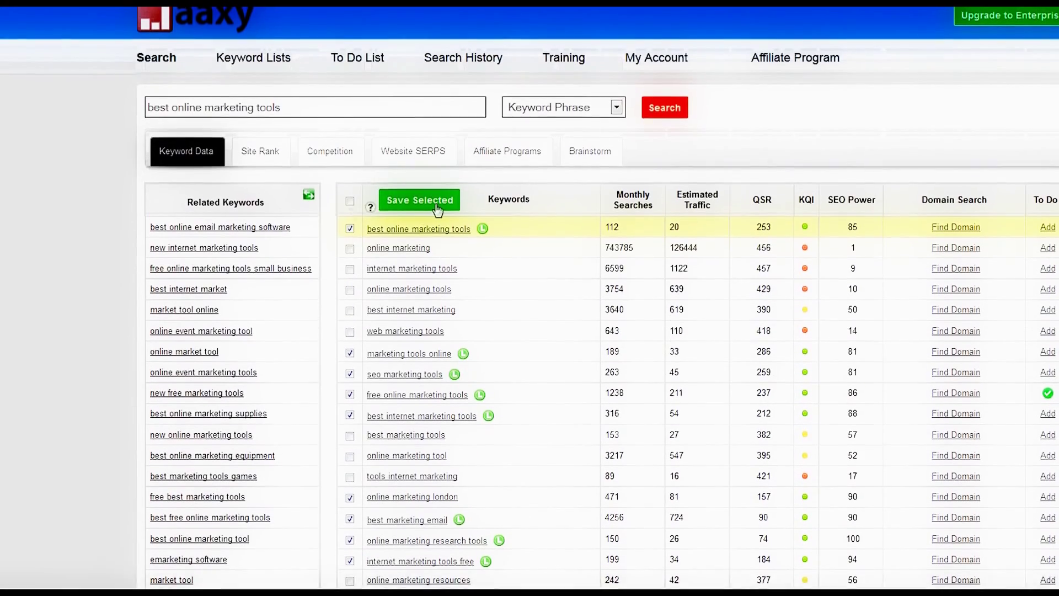
Step: Save the ticked keywords to a new list named 'tools' and go to Keyword Lists
{"action": "left_click", "coordinate": [433, 207]}
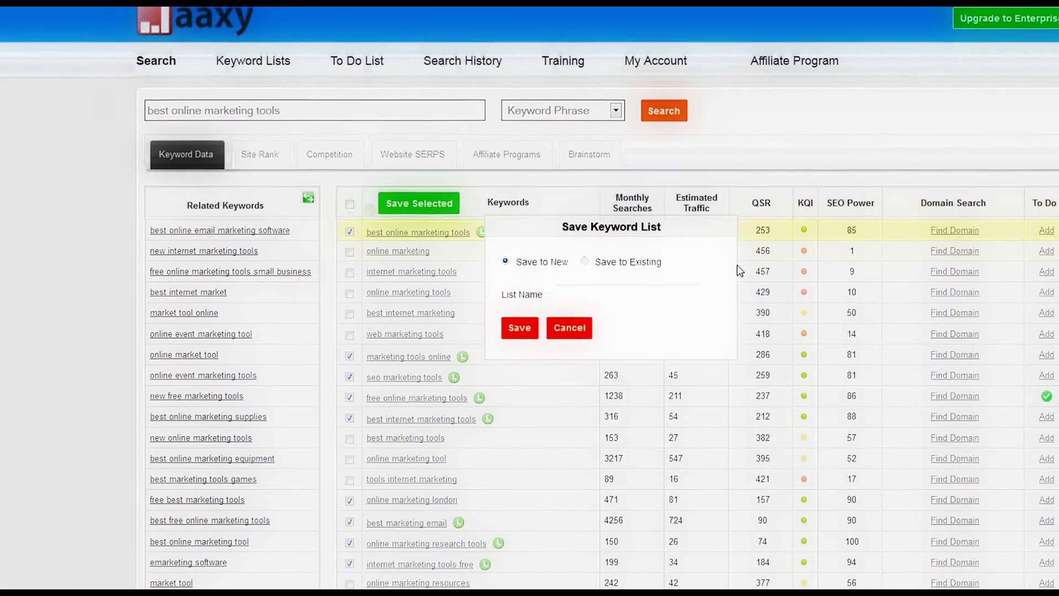
{"action": "left_click", "coordinate": [582, 294]}
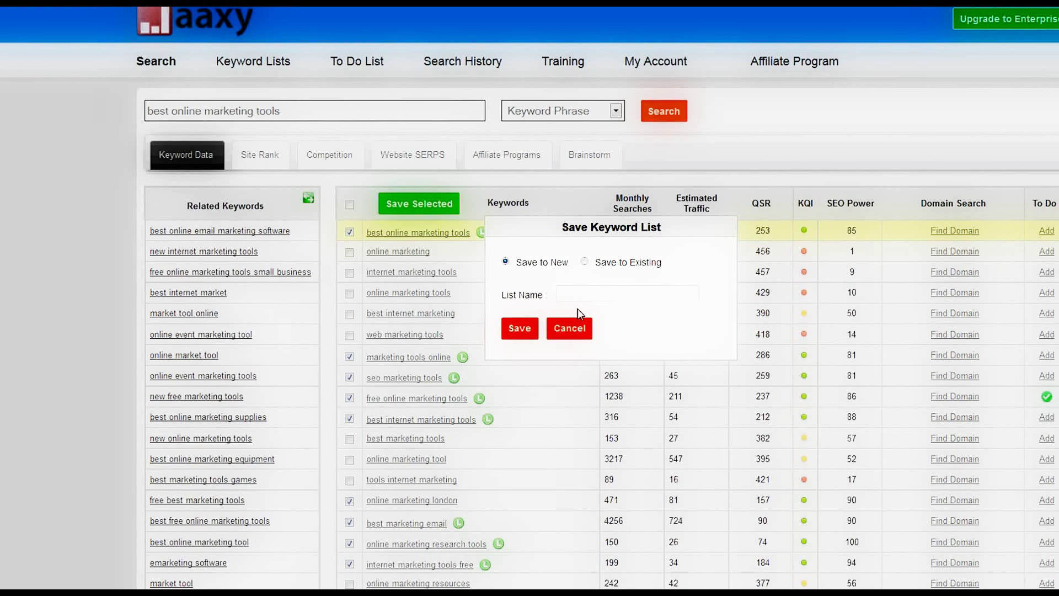
{"action": "type", "text": "tools"}
{"action": "left_click", "coordinate": [514, 340]}
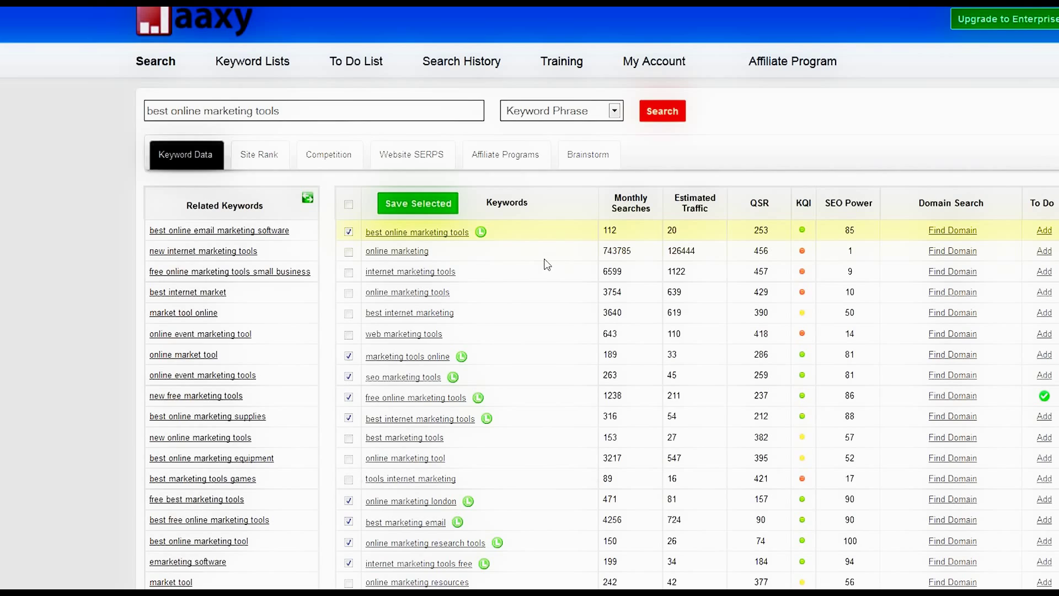
{"action": "left_click", "coordinate": [410, 204]}
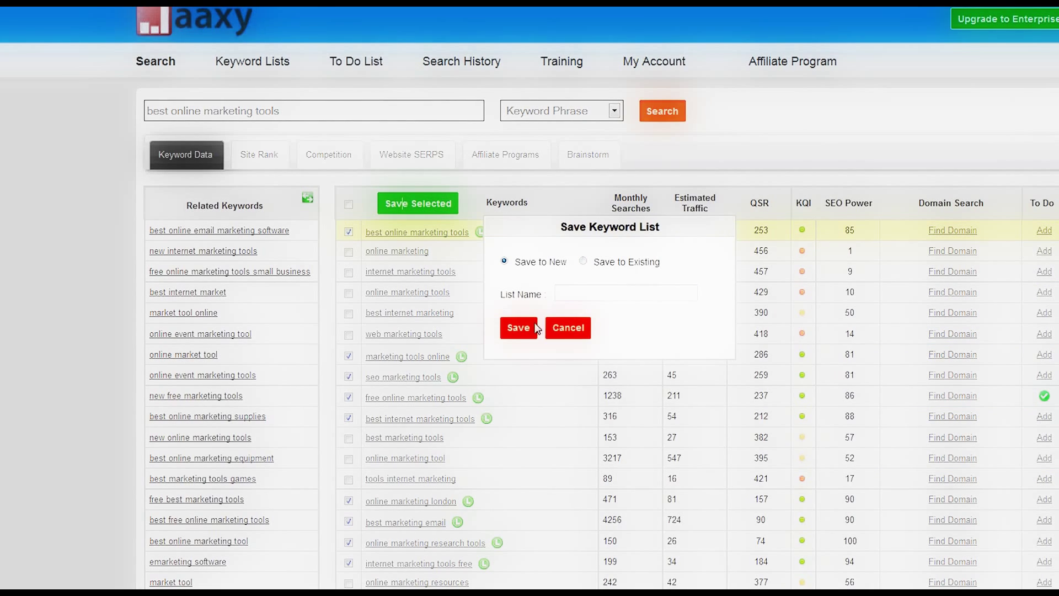
{"action": "left_click", "coordinate": [508, 334]}
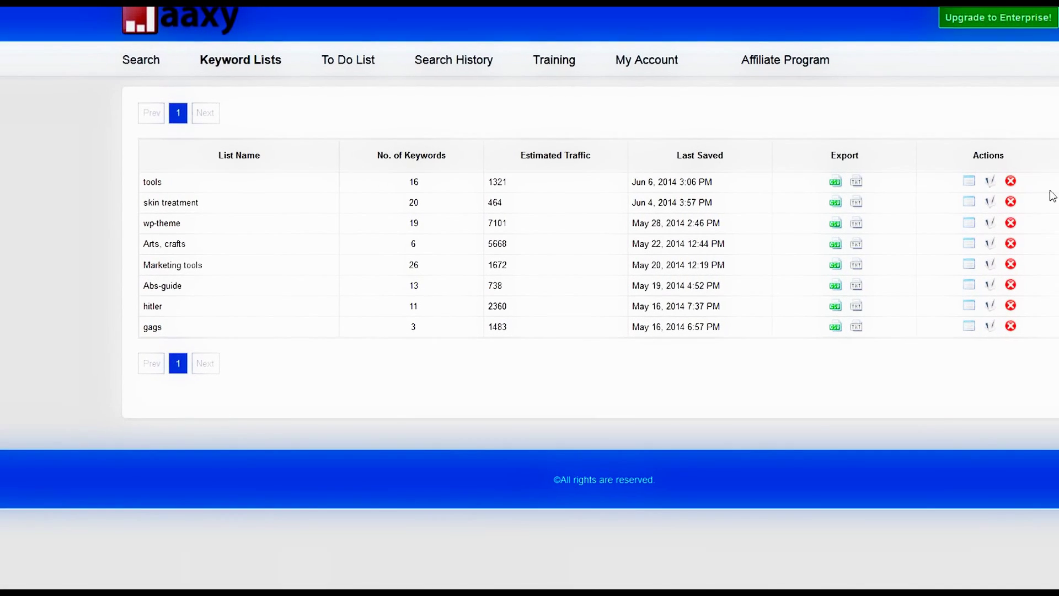
Step: Open the 'tools' list and scroll through its 16 keywords and their figures
{"action": "left_click", "coordinate": [969, 181]}
{"action": "scroll", "coordinate": [201, 156], "scroll_direction": "down", "scroll_amount": 5}
{"action": "scroll", "coordinate": [557, 278], "scroll_direction": "down", "scroll_amount": 3}
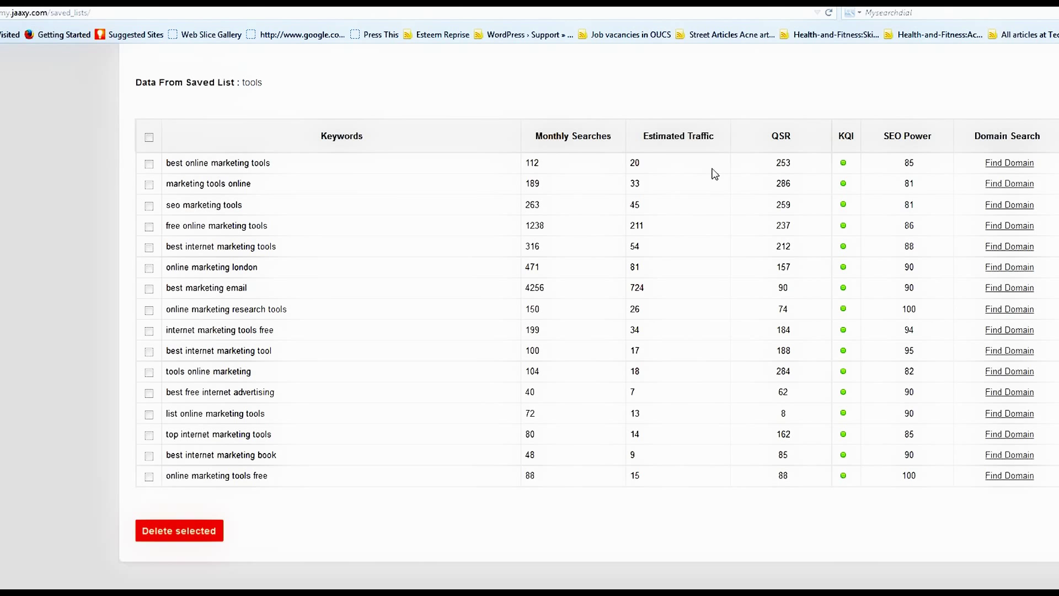
Step: Check .com, .org, .net and .info domain availability for best online marketing tools, then close it
{"action": "left_click", "coordinate": [998, 168]}
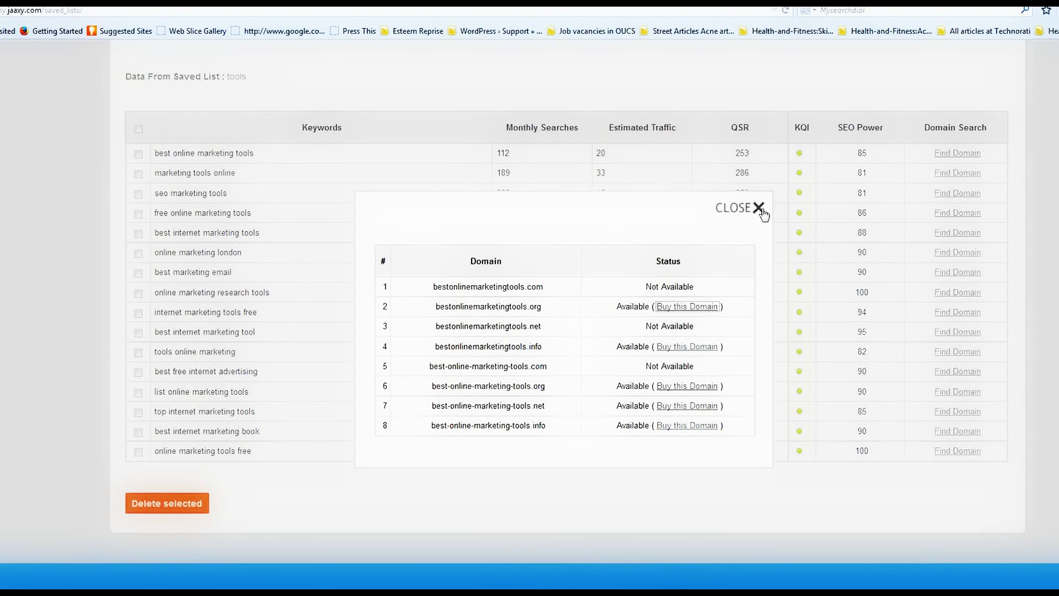
{"action": "left_click", "coordinate": [759, 210]}
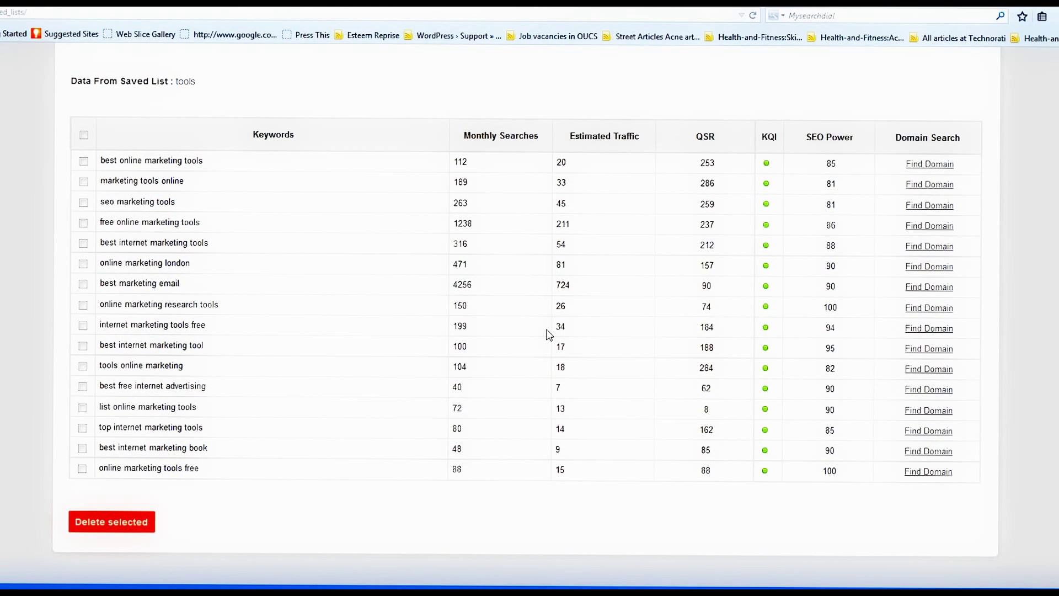
Step: Scroll back up the Search page keyword data for best online marketing tools
{"action": "scroll", "coordinate": [573, 227], "scroll_direction": "up", "scroll_amount": 5}
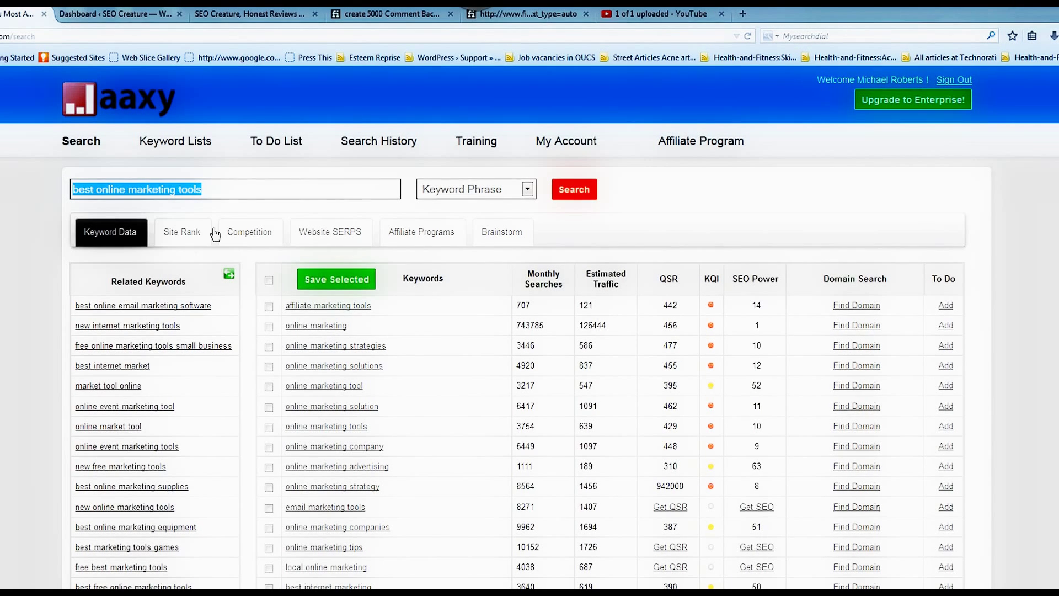
Step: Show the Competition results for best online marketing tools and scroll through the ranking sites
{"action": "left_click", "coordinate": [255, 234]}
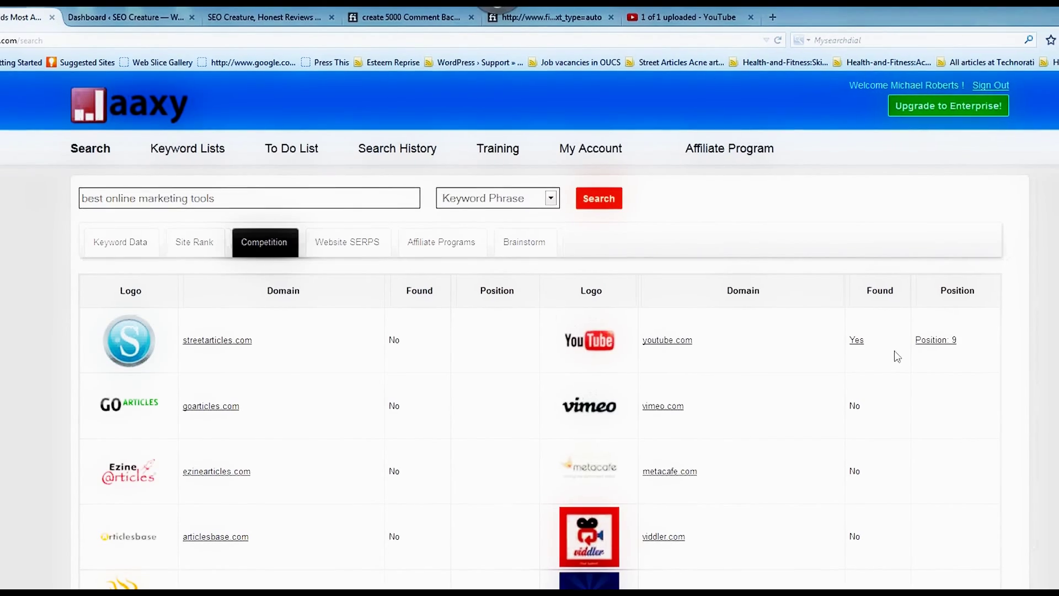
{"action": "scroll", "coordinate": [81, 313], "scroll_direction": "down", "scroll_amount": 3}
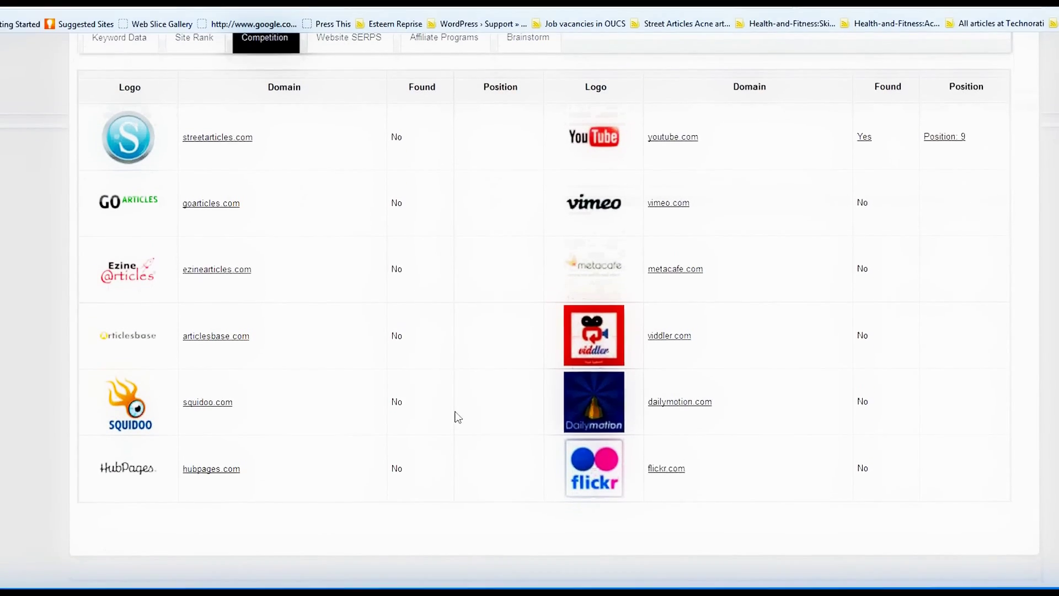
{"action": "scroll", "coordinate": [203, 303], "scroll_direction": "up", "scroll_amount": 5}
{"action": "scroll", "coordinate": [366, 118], "scroll_direction": "up", "scroll_amount": 2}
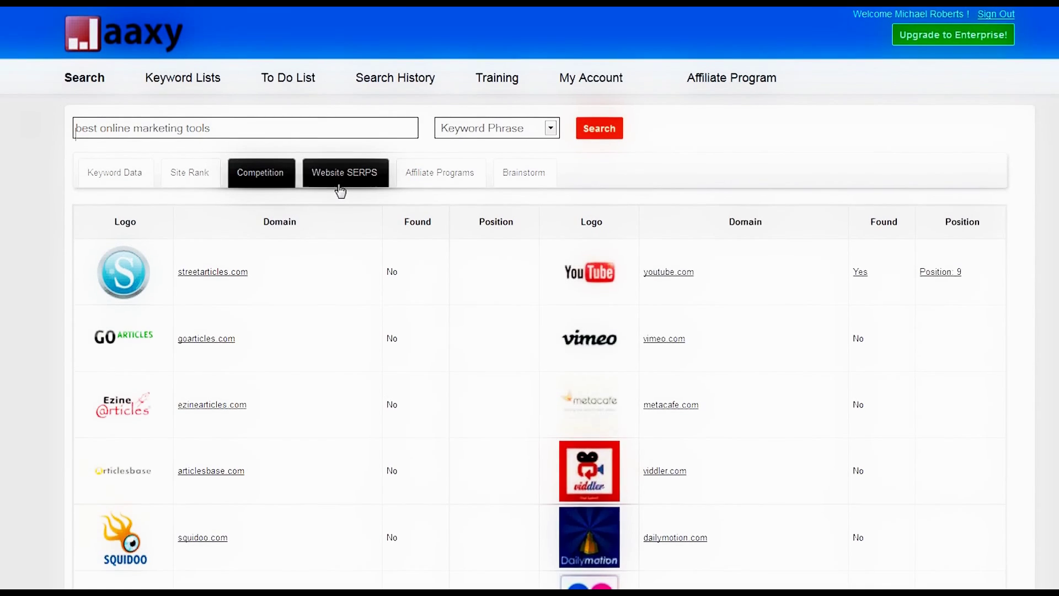
Step: Load the Google.com Website SERPs results for 'best online marketing tools'
{"action": "left_click", "coordinate": [338, 182]}
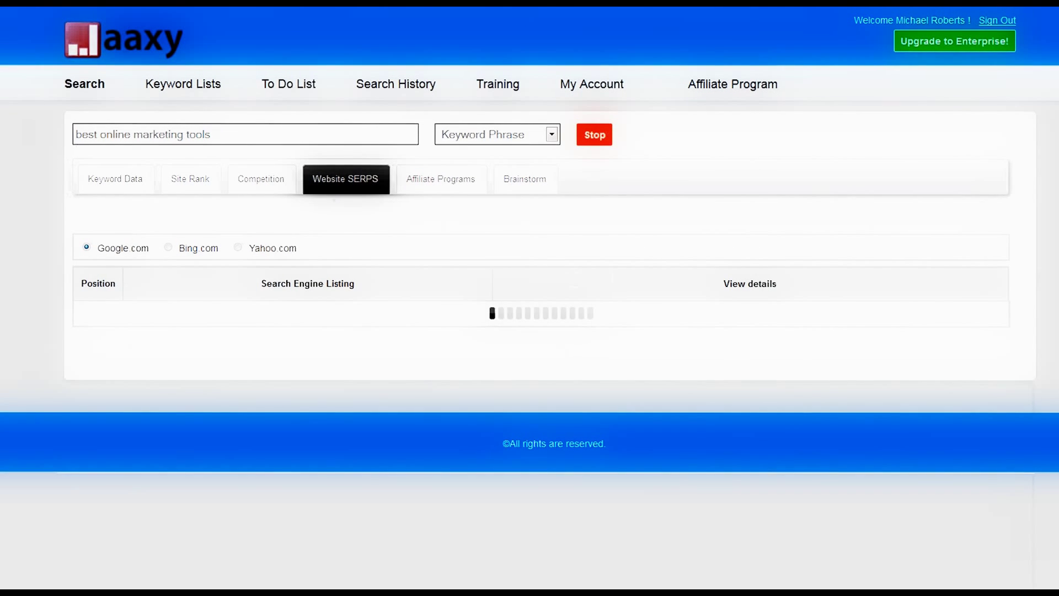